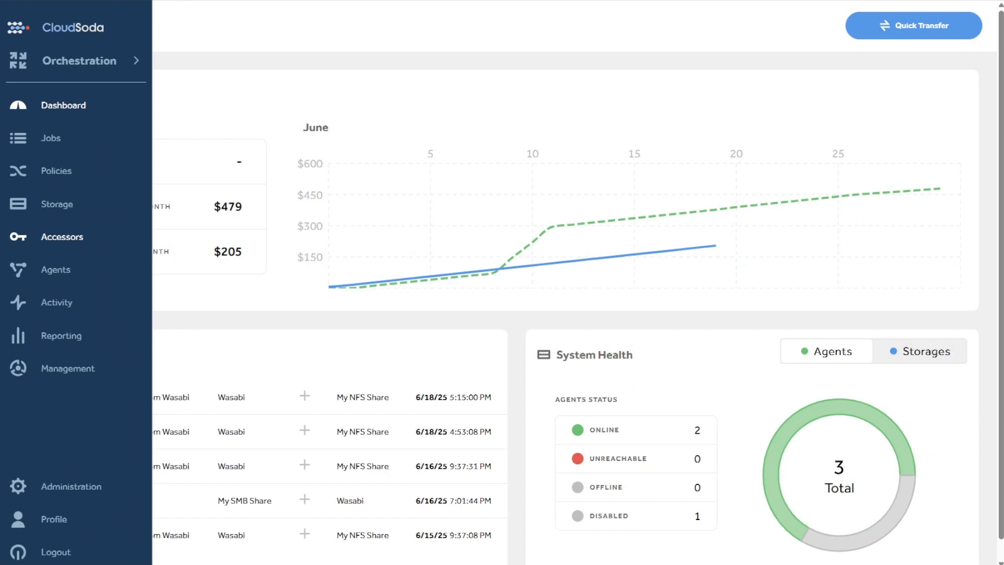
Open the Accessors page and start creating a new accessor
left_click(60, 243)
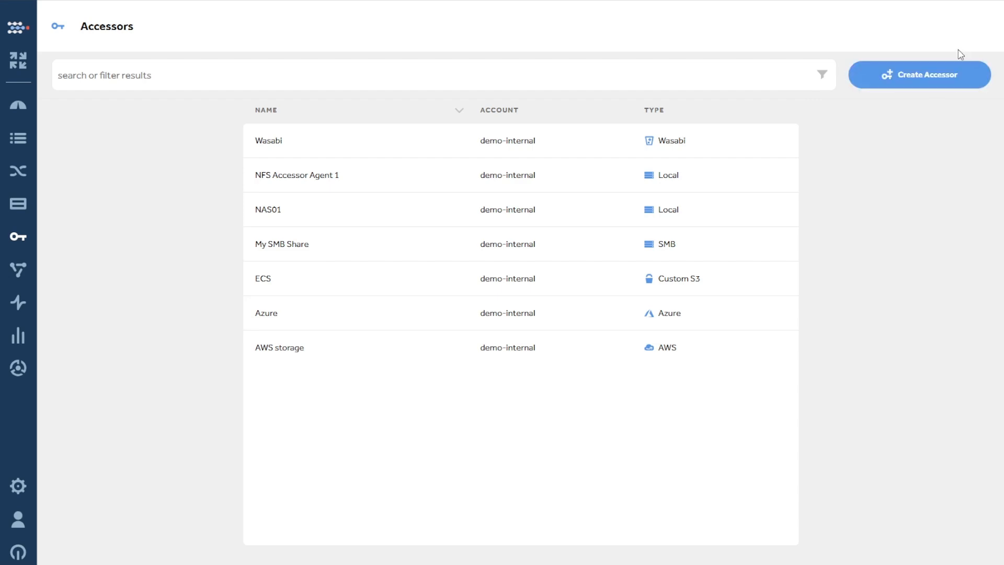
left_click(959, 86)
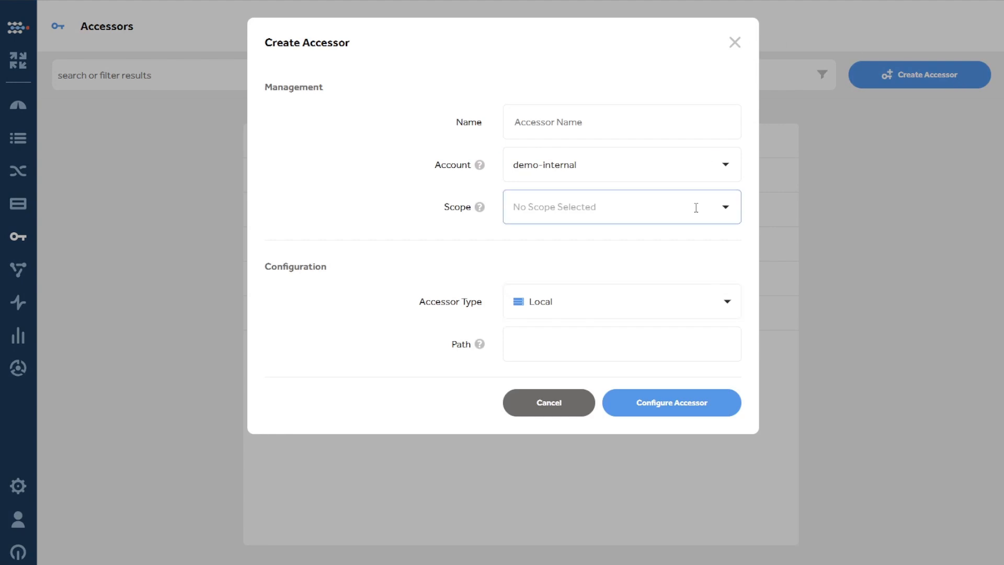
left_click(610, 127)
key("Tab")
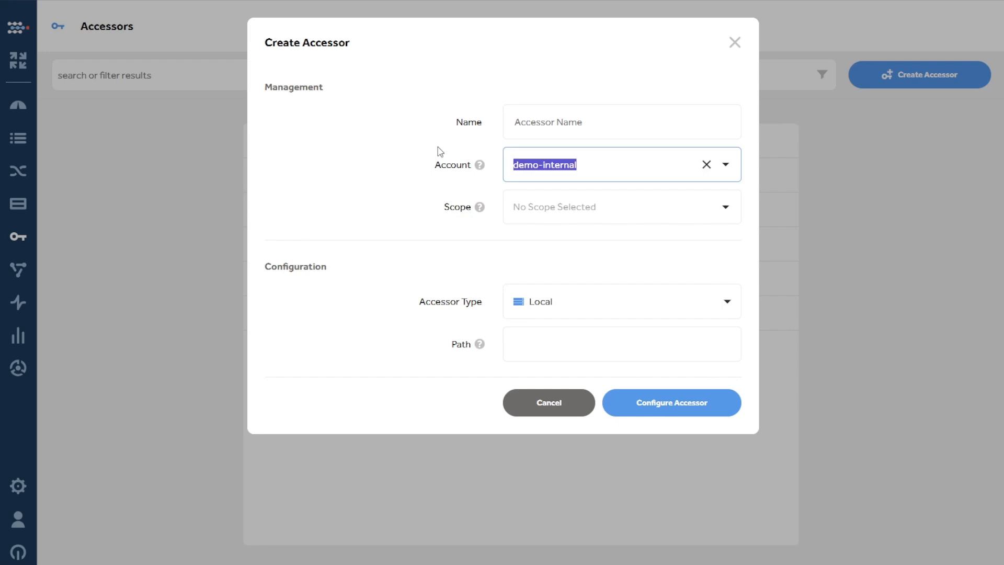
key("Tab")
left_click(619, 67)
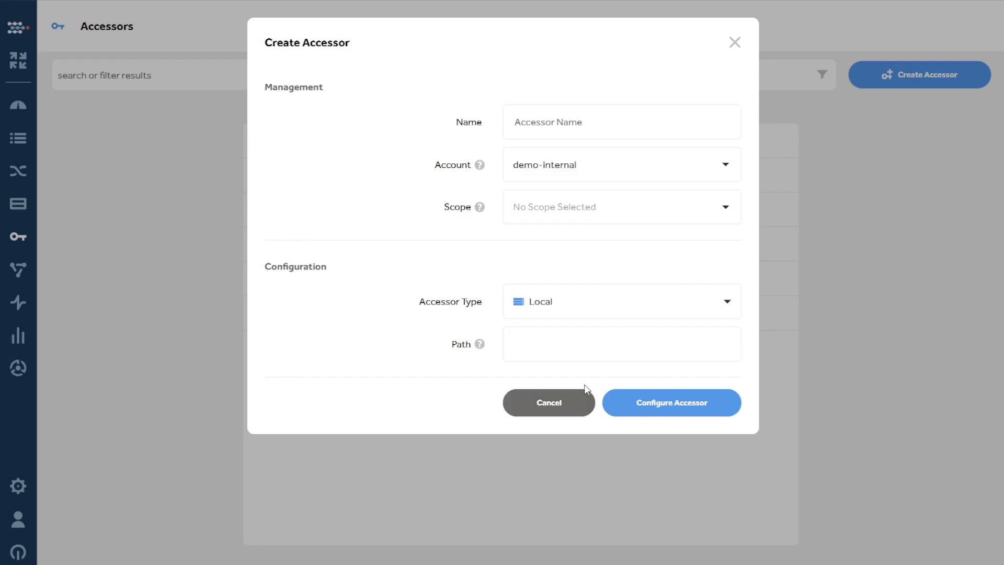
Choose Local as the accessor type and enter /mnt/nfs as its path
left_click(596, 309)
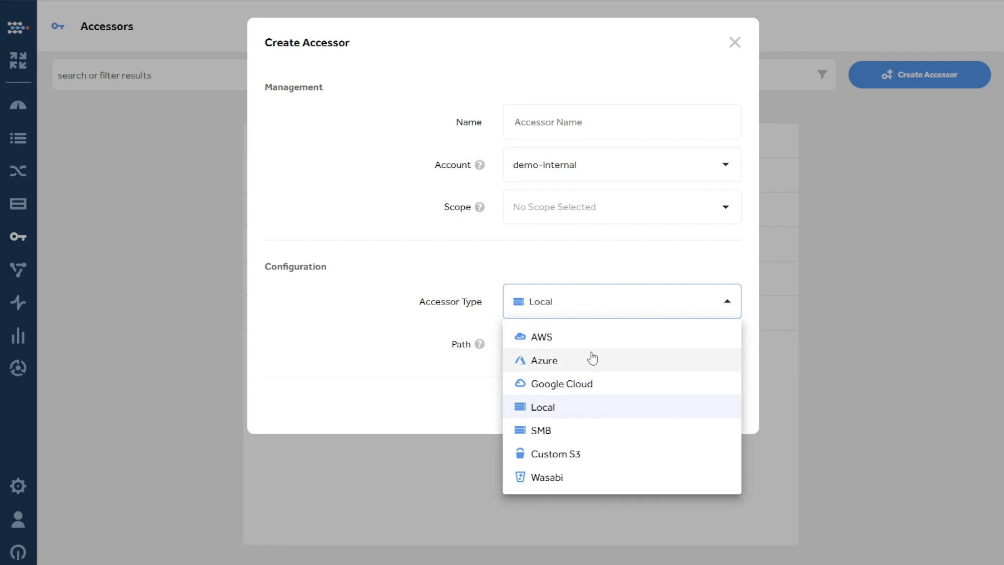
left_click(592, 411)
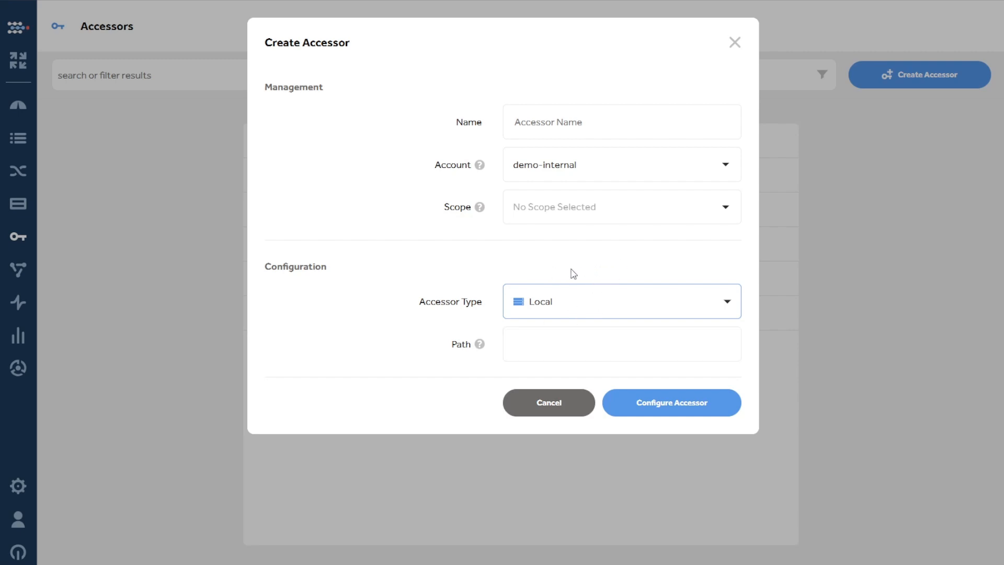
left_click(557, 343)
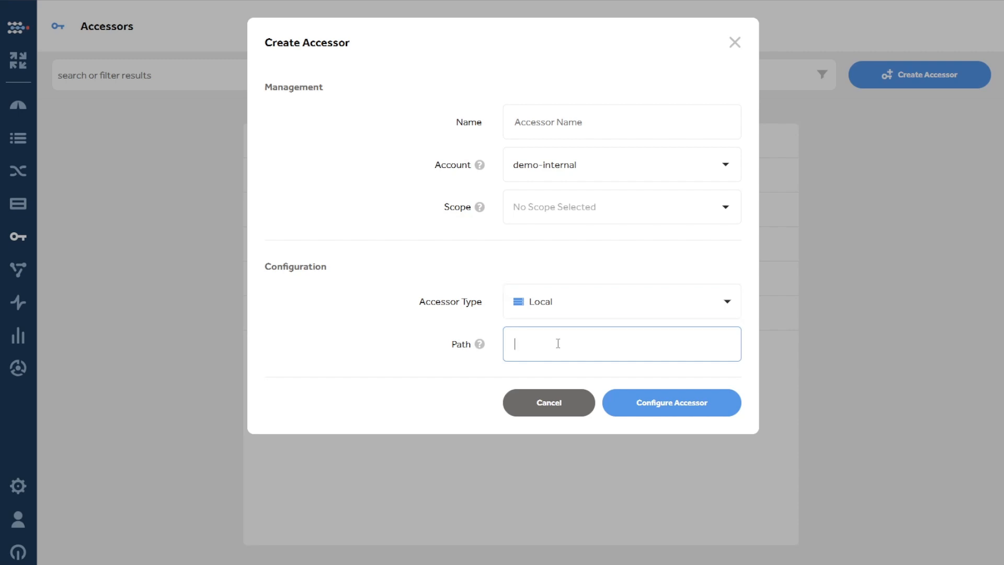
type("/mnt/nfs")
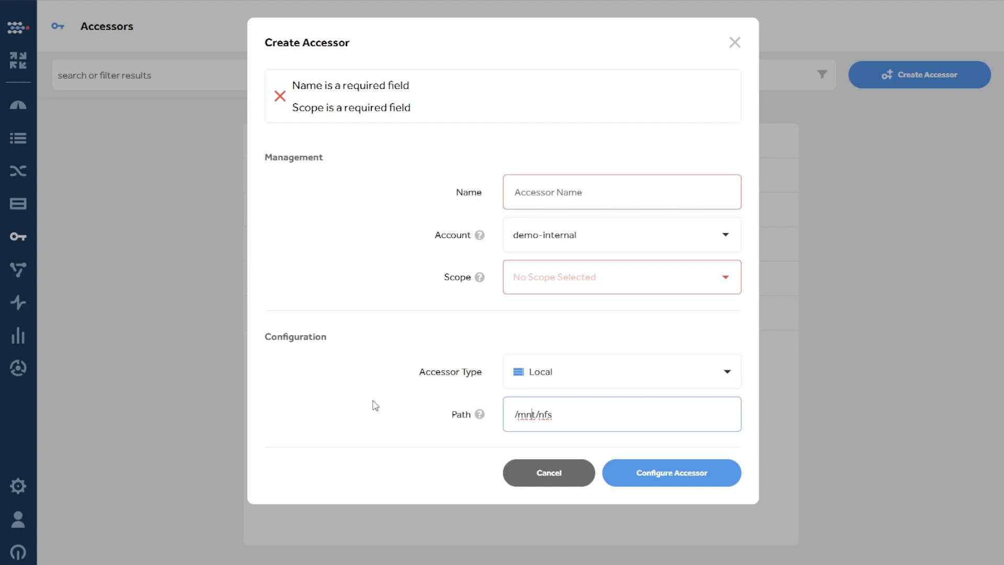
left_click(531, 414)
left_click_drag(575, 416, 501, 417)
left_click(466, 394)
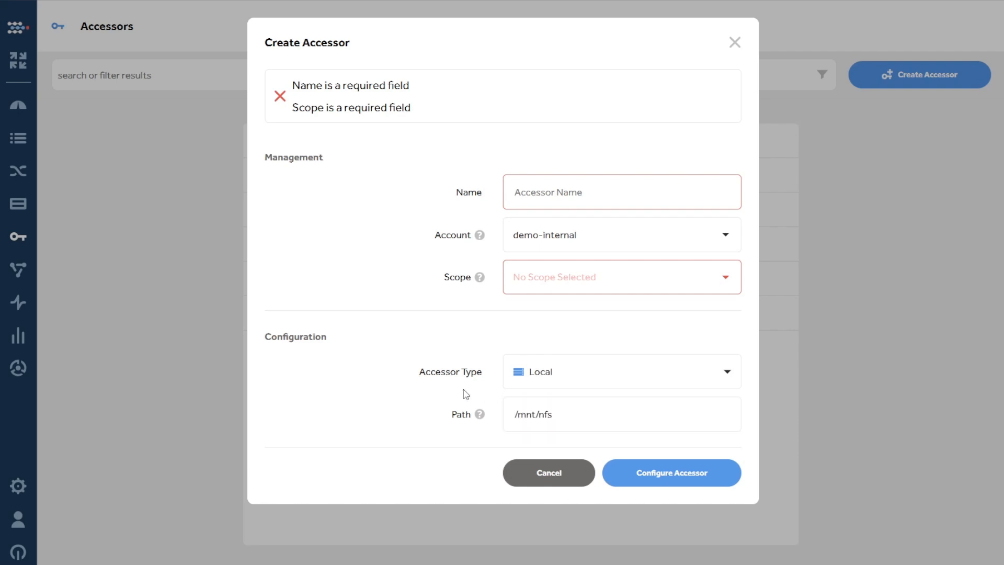
Replace the Local accessor's path with //server/share
left_click(542, 403)
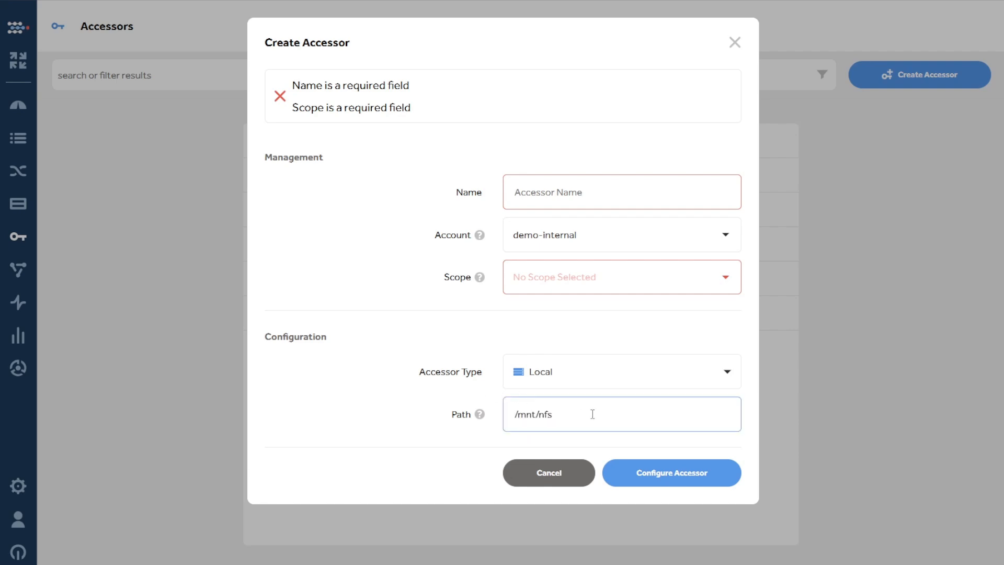
key("ctrl+a")
key("BackSpace")
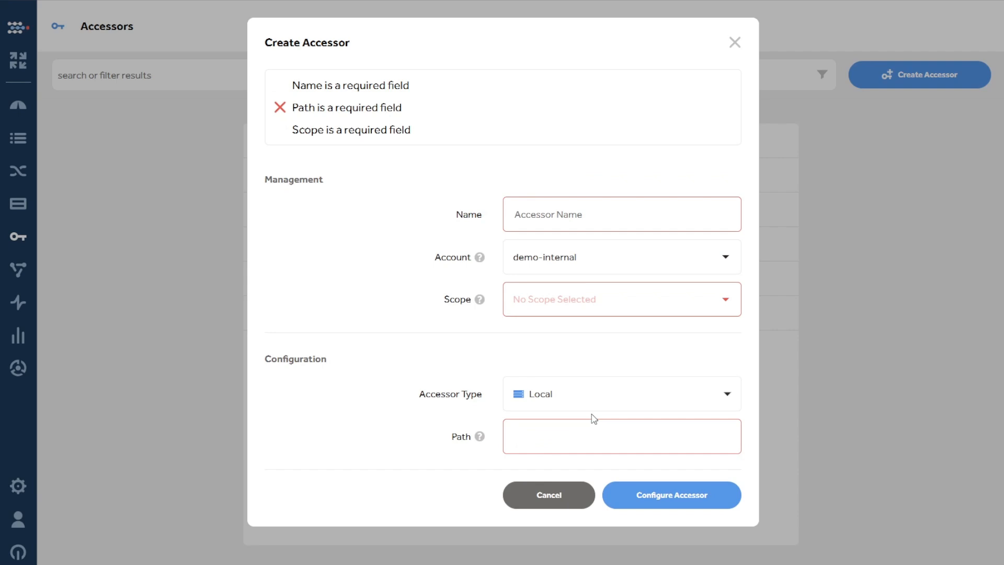
type("//server/")
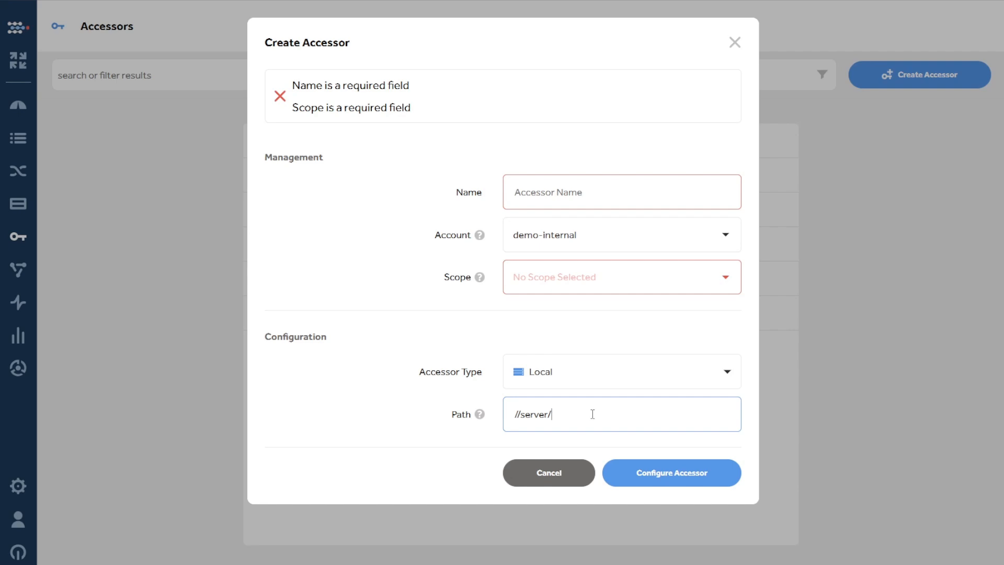
type("share")
Replace the Local accessor's path with the Windows drive path D:\
triple_click(591, 413)
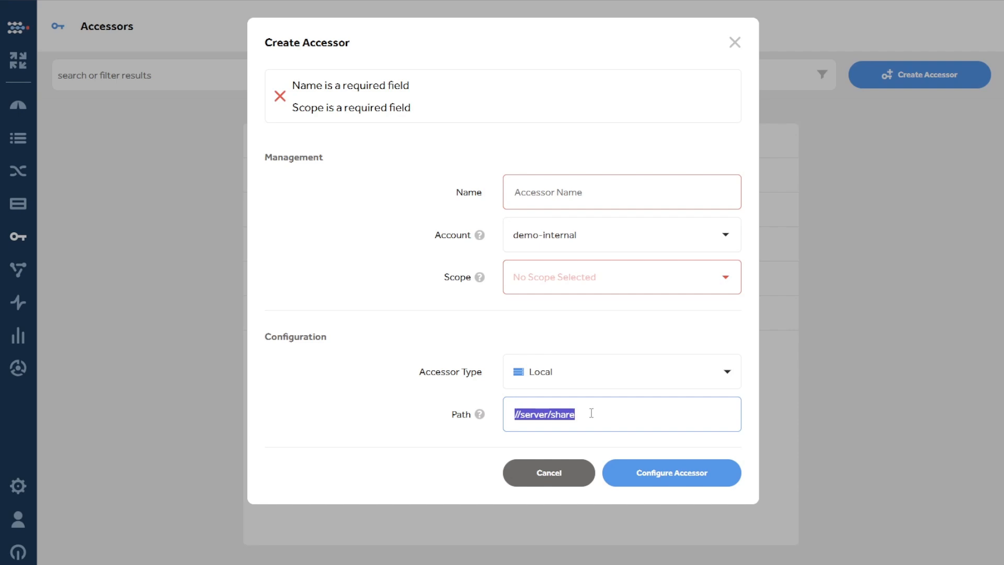
key("BackSpace")
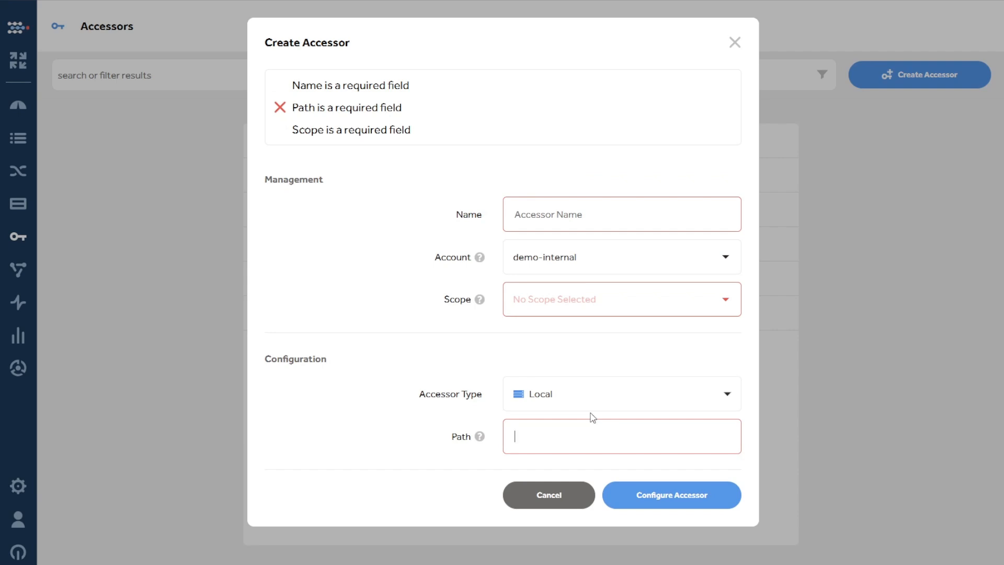
type("D:\\")
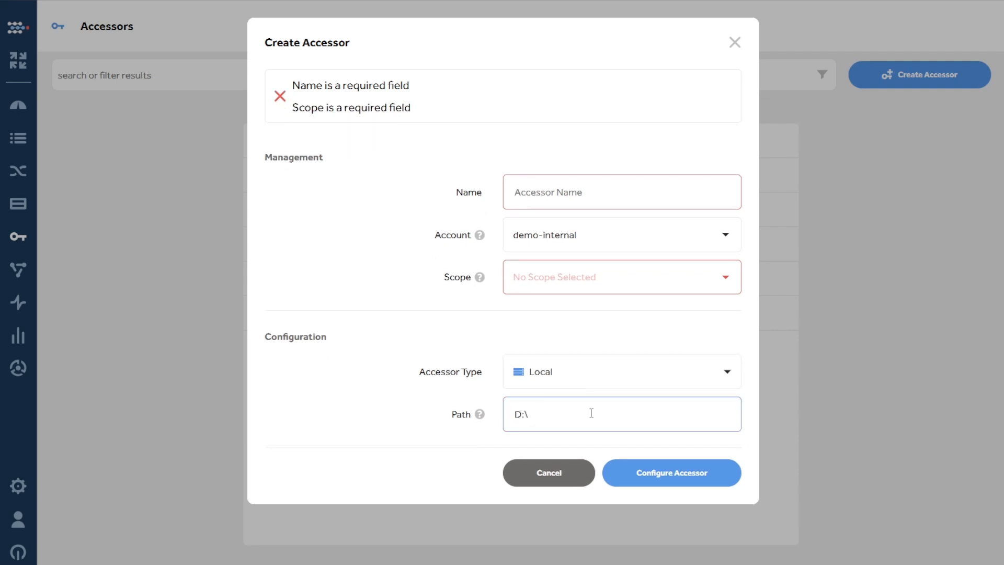
Switch the accessor type to AWS and expand its advanced settings to view the API URL and Direct Connect options
left_click(608, 380)
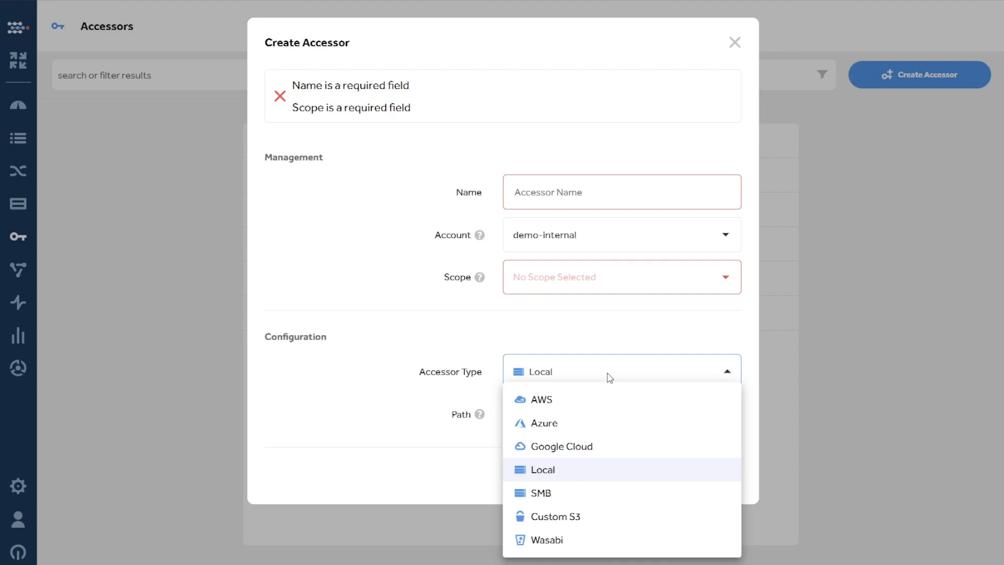
left_click(569, 408)
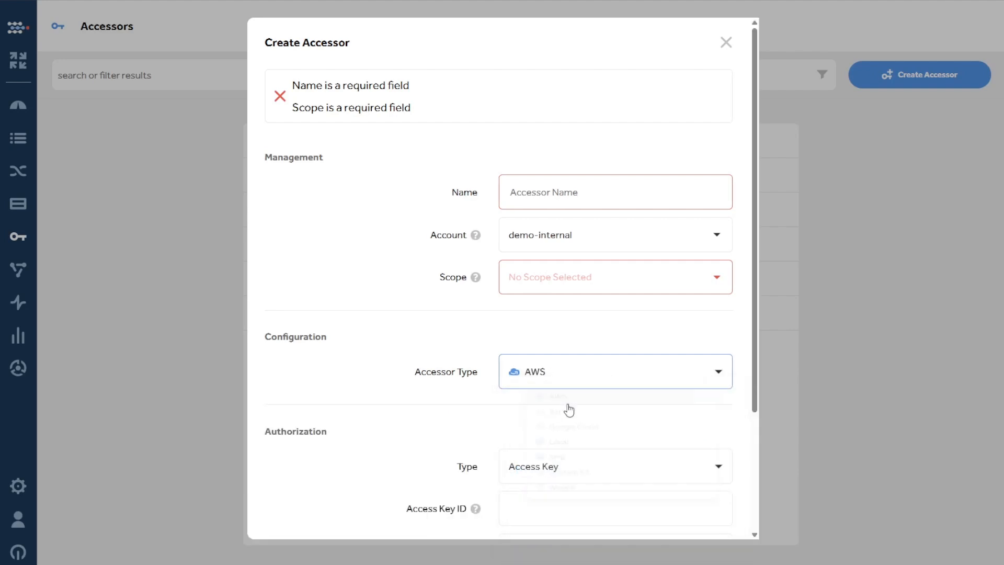
scroll(445, 354, "down", 2)
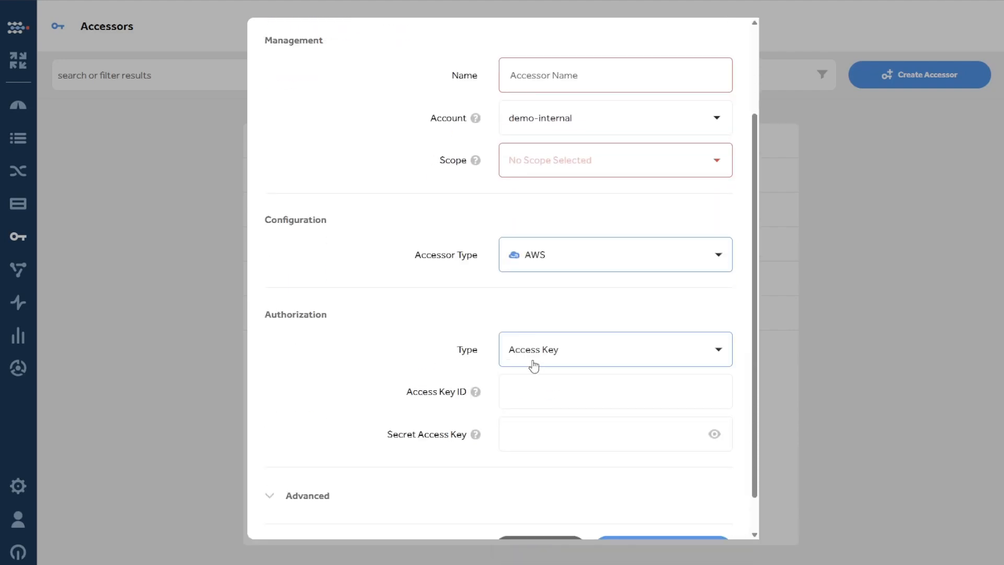
scroll(450, 430, "down", 1)
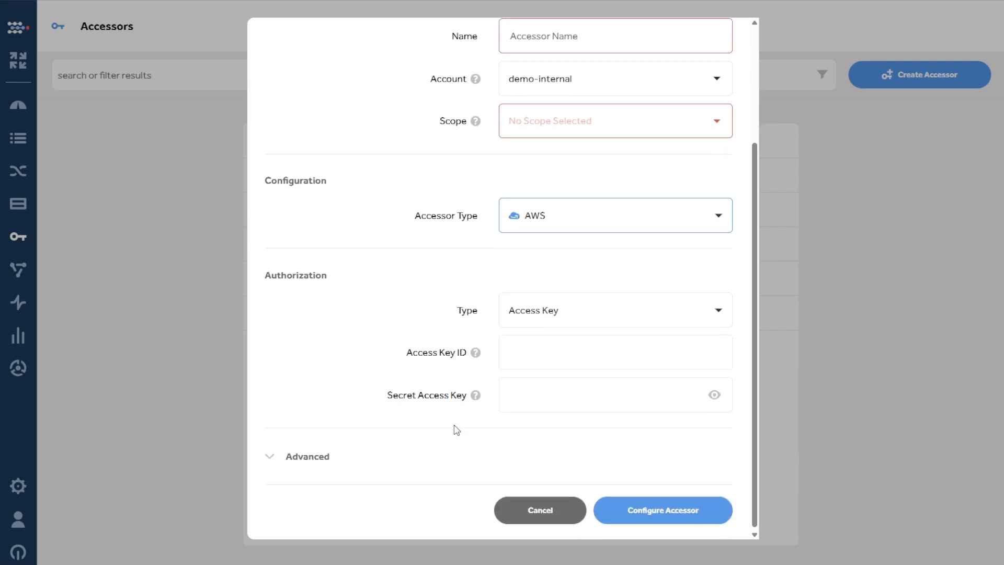
left_click(314, 455)
scroll(329, 418, "down", 2)
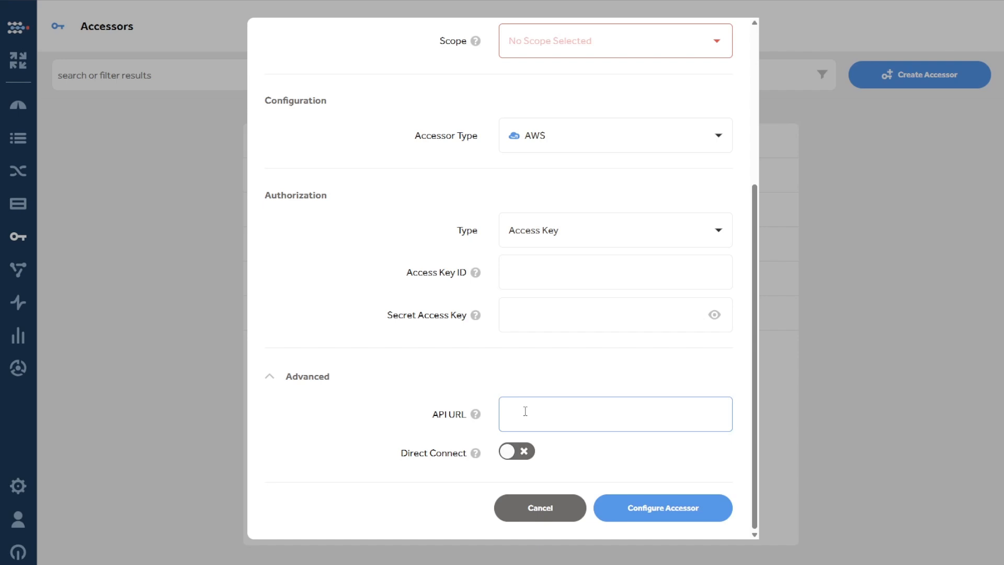
key("Return")
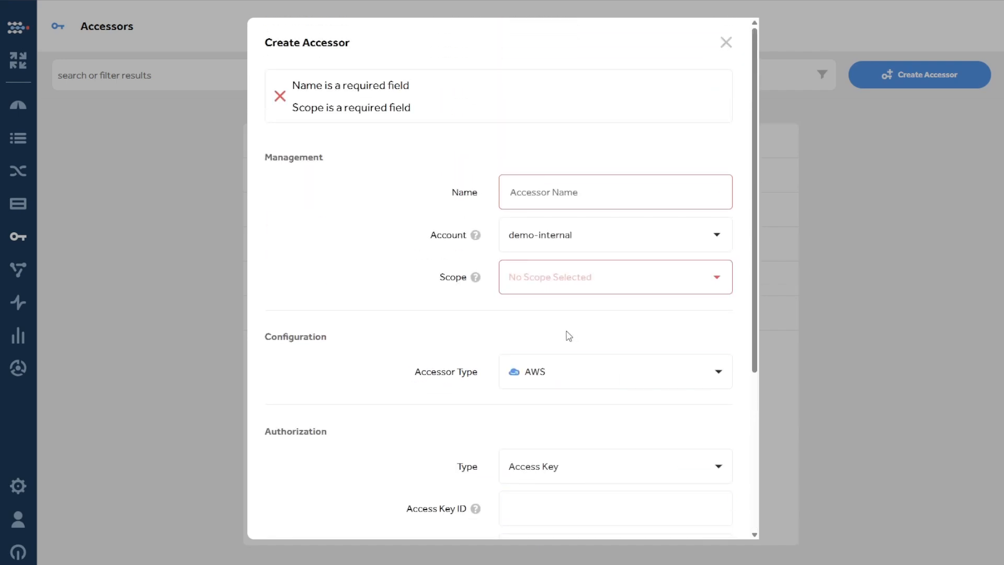
Switch the accessor type to Azure and view its available authorization types
left_click(572, 364)
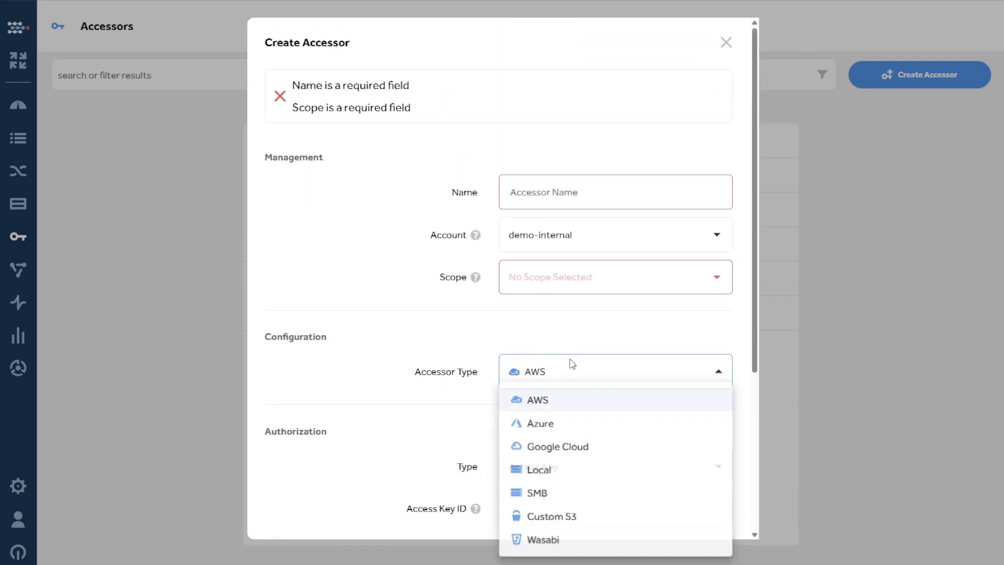
left_click(582, 425)
scroll(582, 428, "down", 4)
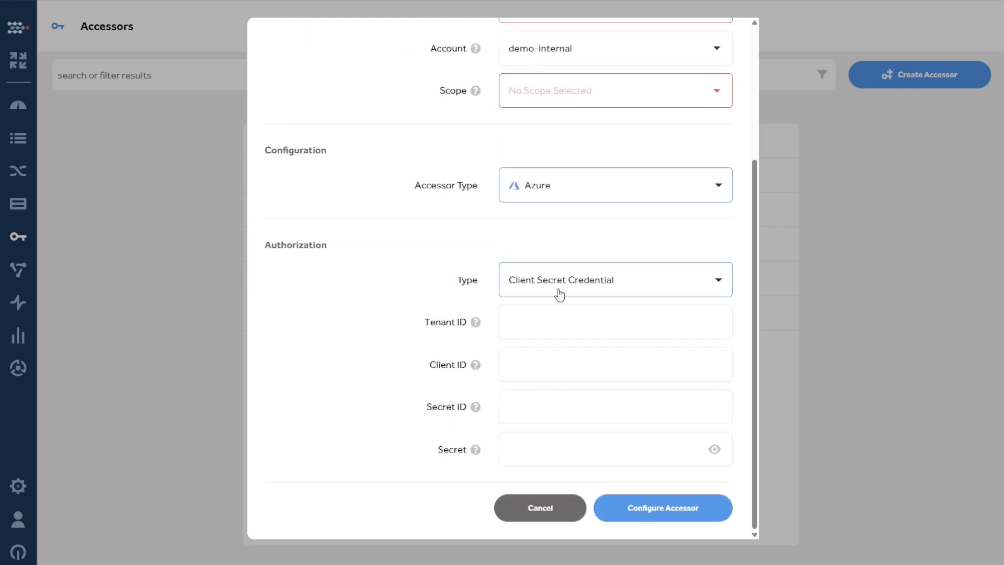
left_click(625, 286)
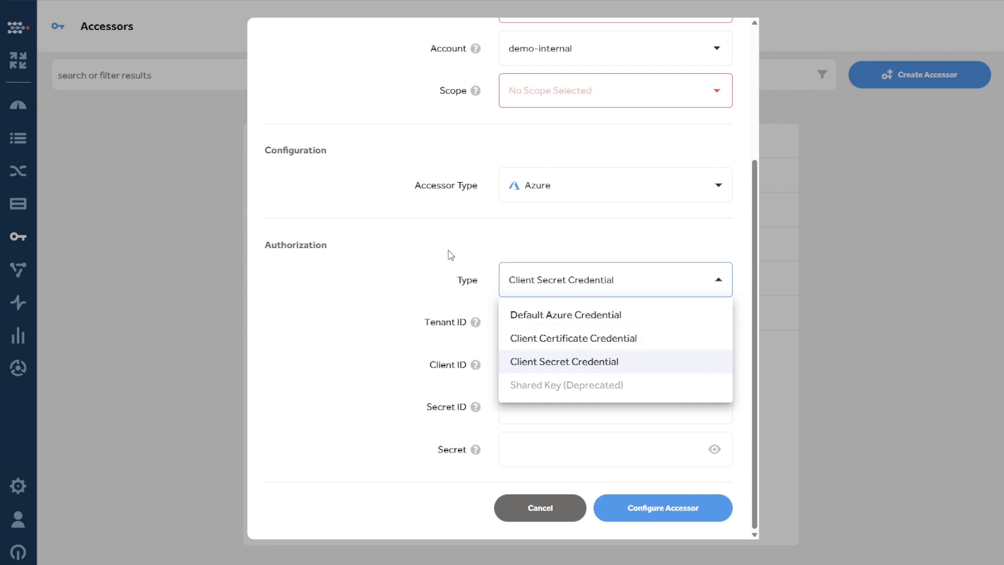
left_click(506, 245)
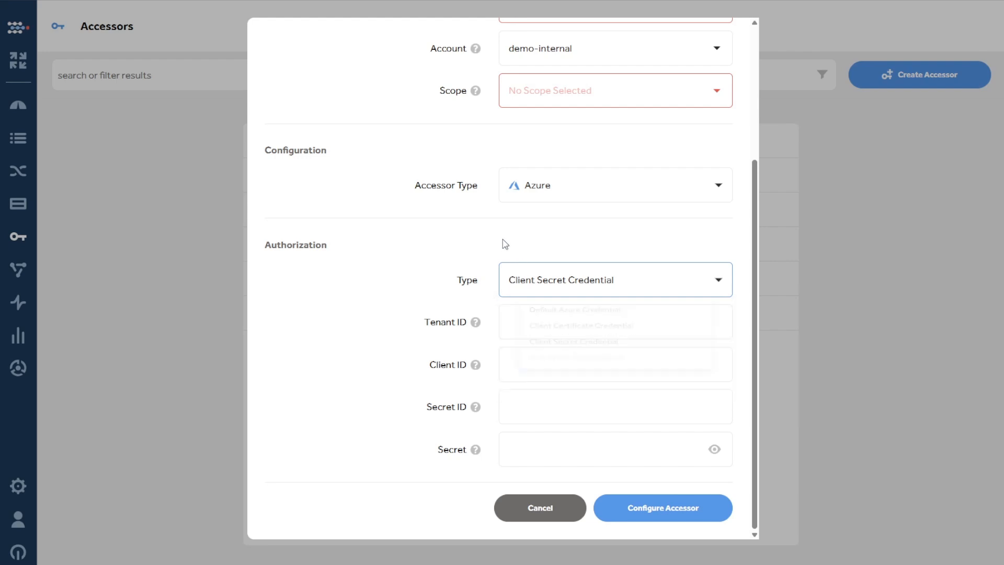
scroll(505, 244, "up", 4)
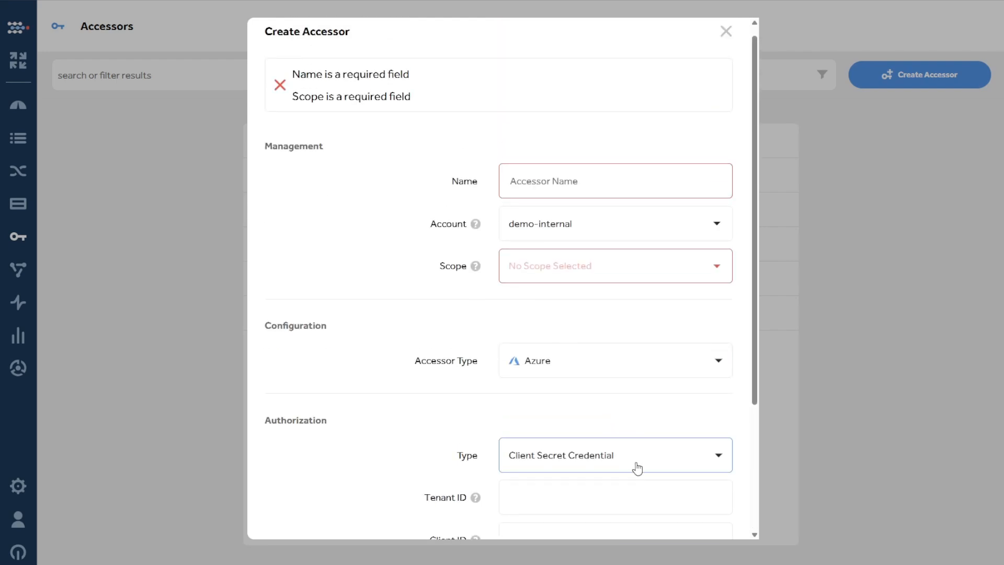
Switch the accessor type to Google Cloud and view its available authorization types
left_click(625, 370)
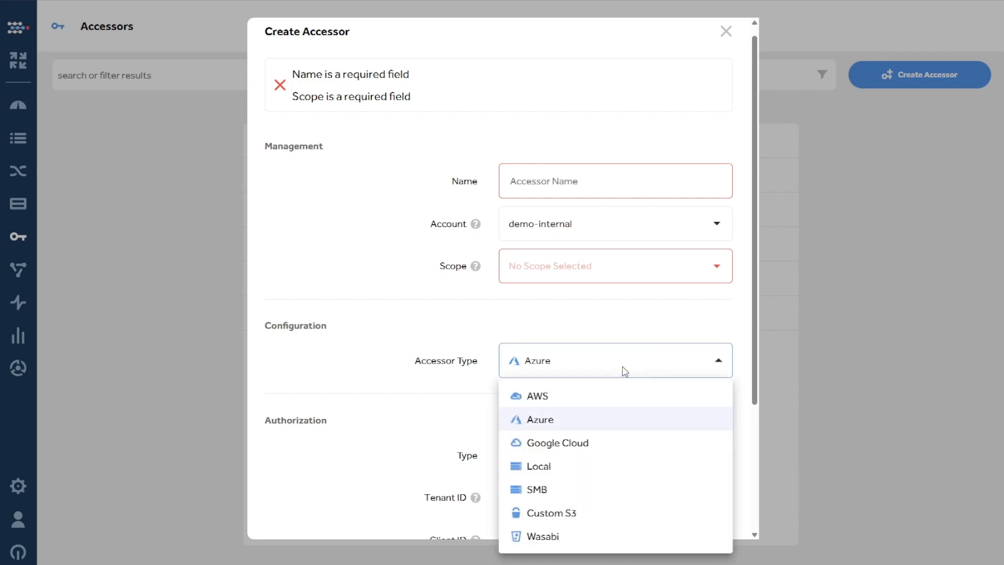
left_click(598, 444)
scroll(547, 358, "down", 1)
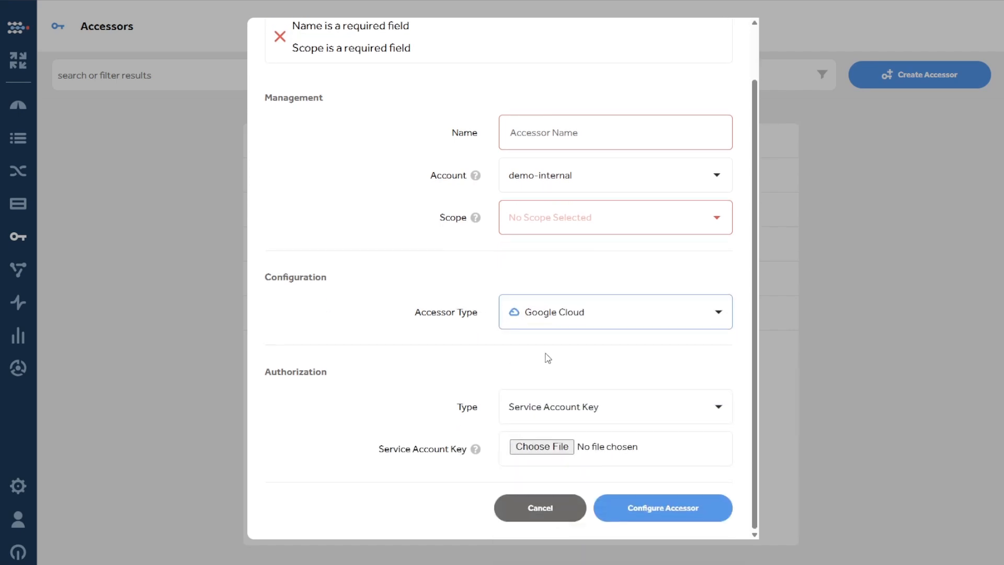
left_click(632, 415)
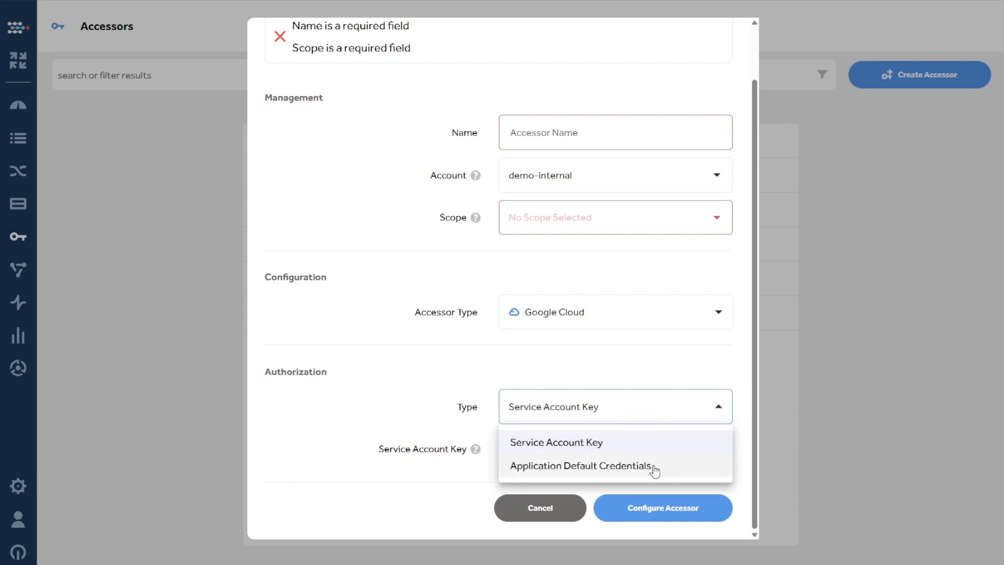
left_click(439, 397)
Switch the accessor type to Custom S3 and view its available authorization types
left_click(586, 317)
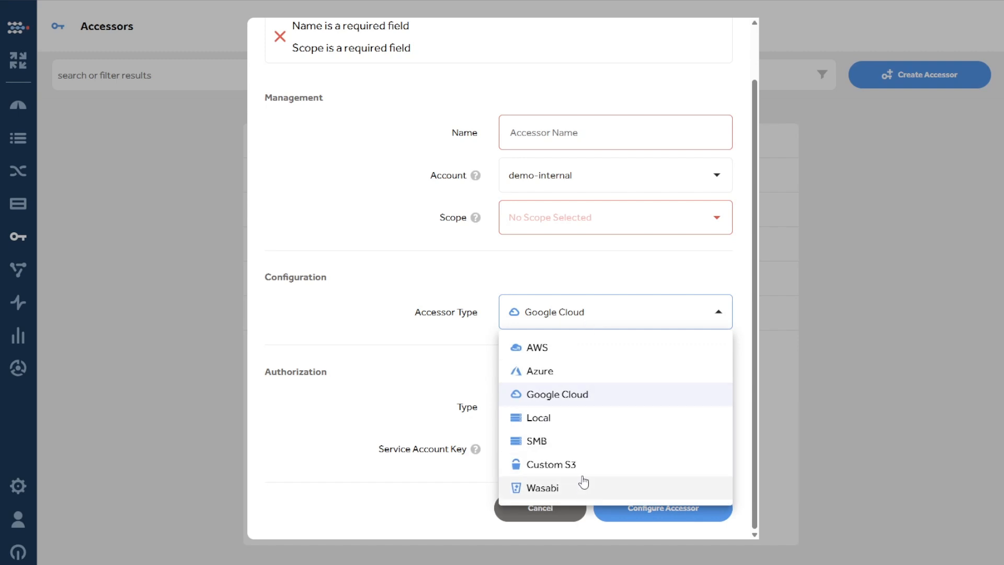
left_click(588, 465)
scroll(575, 387, "down", 2)
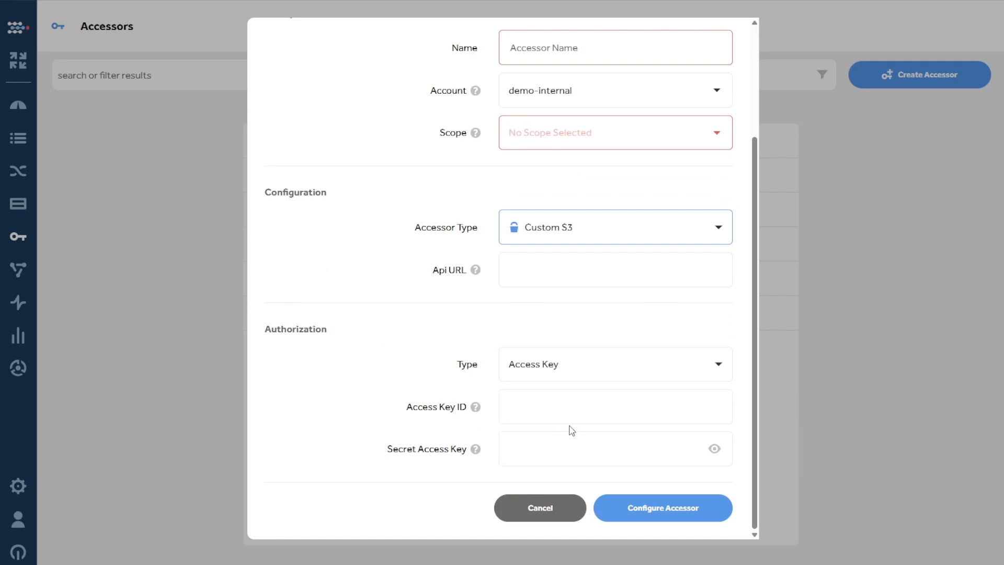
left_click(619, 369)
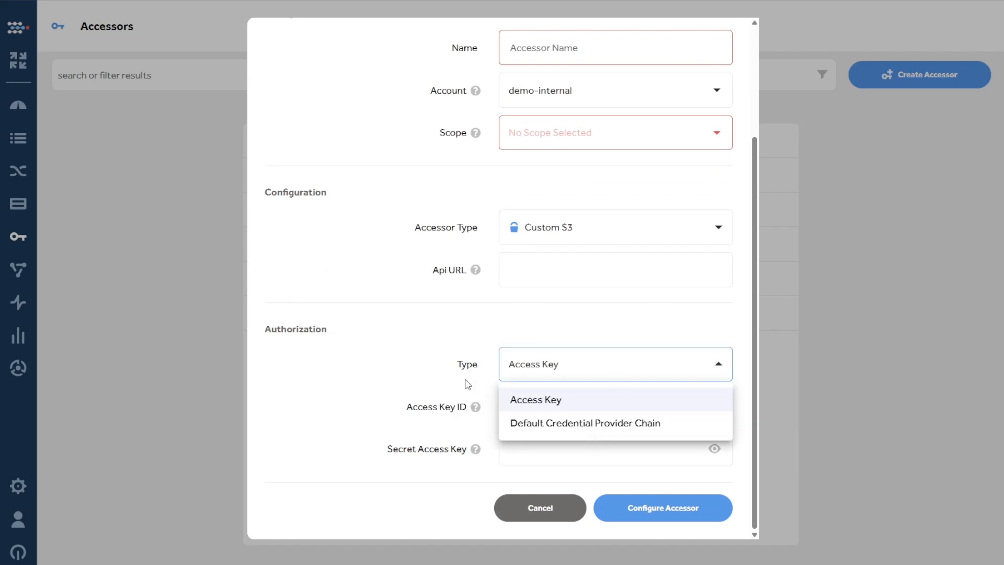
left_click(466, 361)
scroll(478, 365, "up", 3)
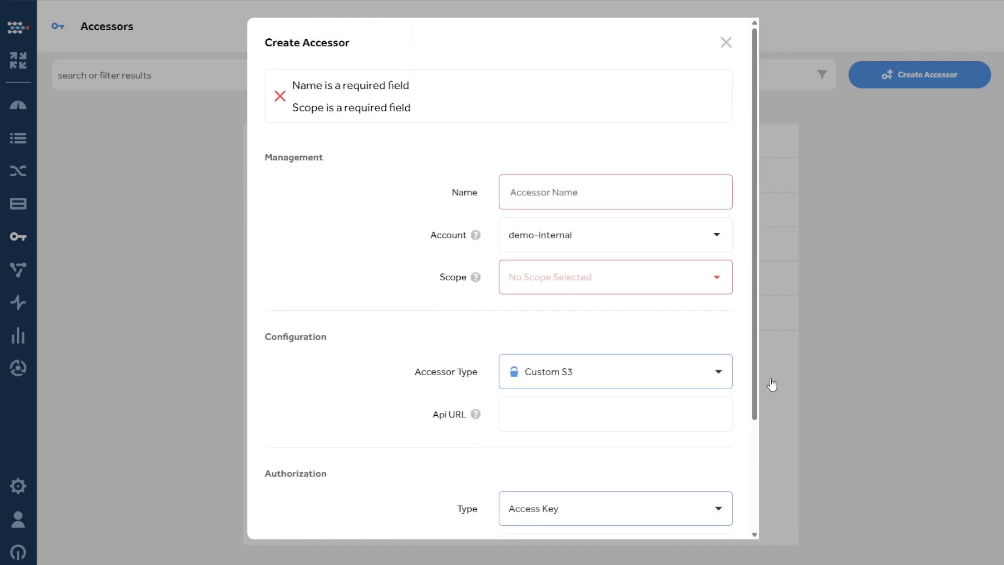
Set the accessor type to Wasabi and bring up its access key authorization fields
left_click(635, 372)
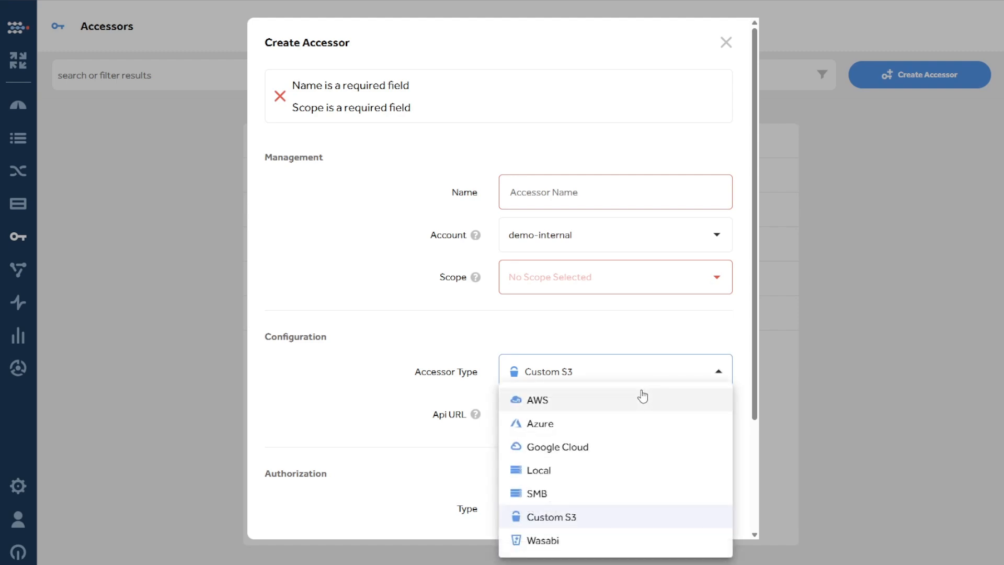
left_click(549, 538)
scroll(554, 533, "down", 2)
left_click(444, 393)
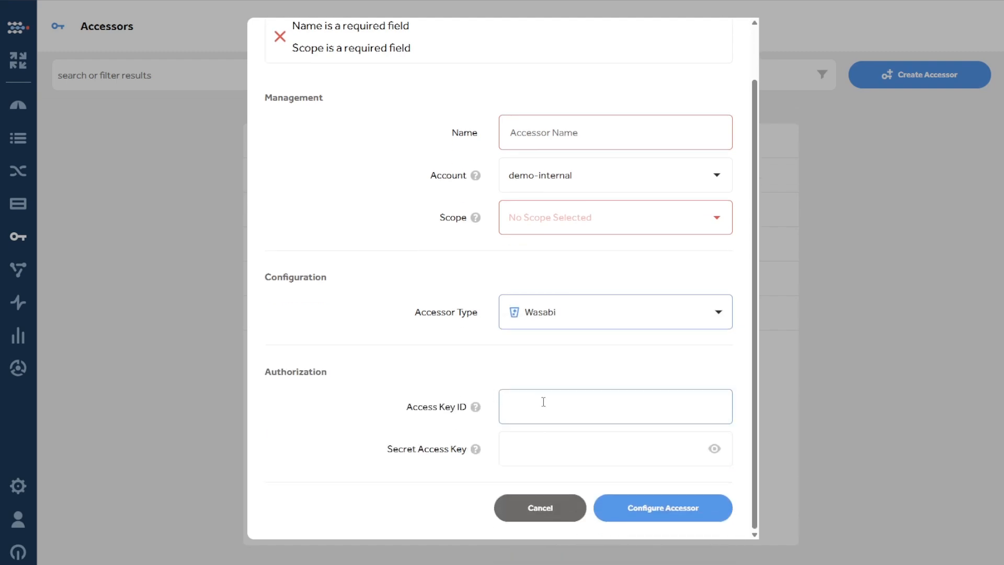
Set the accessor type to SMB and go through its network share, mount options, username and password fields
scroll(604, 379, "up", 2)
left_click(607, 379)
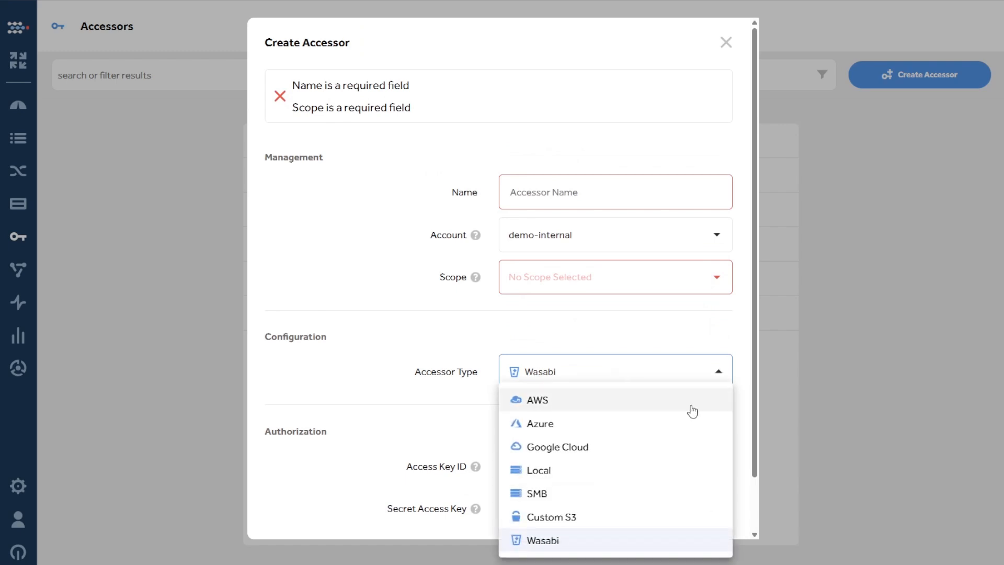
left_click(605, 494)
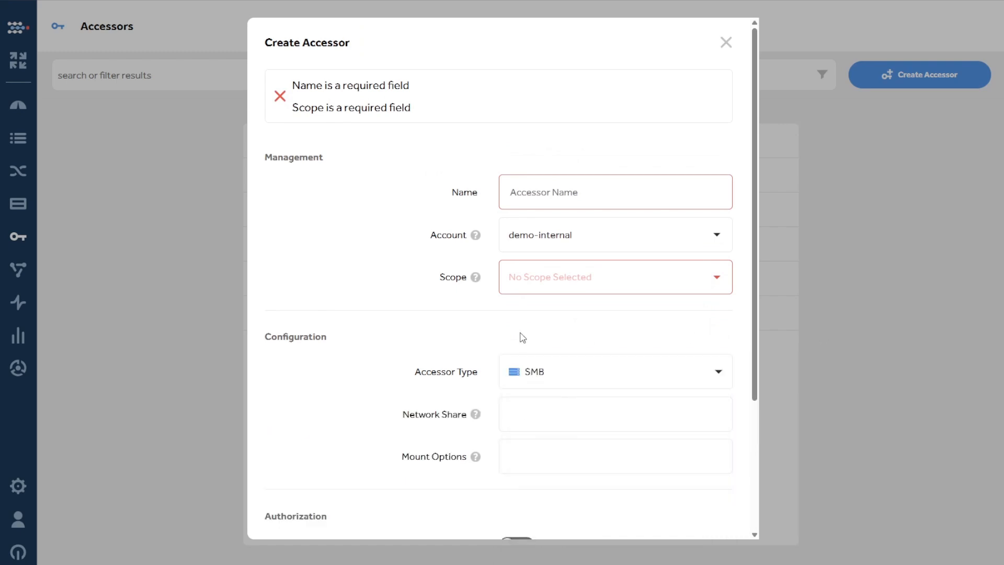
scroll(522, 337, "down", 3)
left_click(526, 240)
left_click(528, 288)
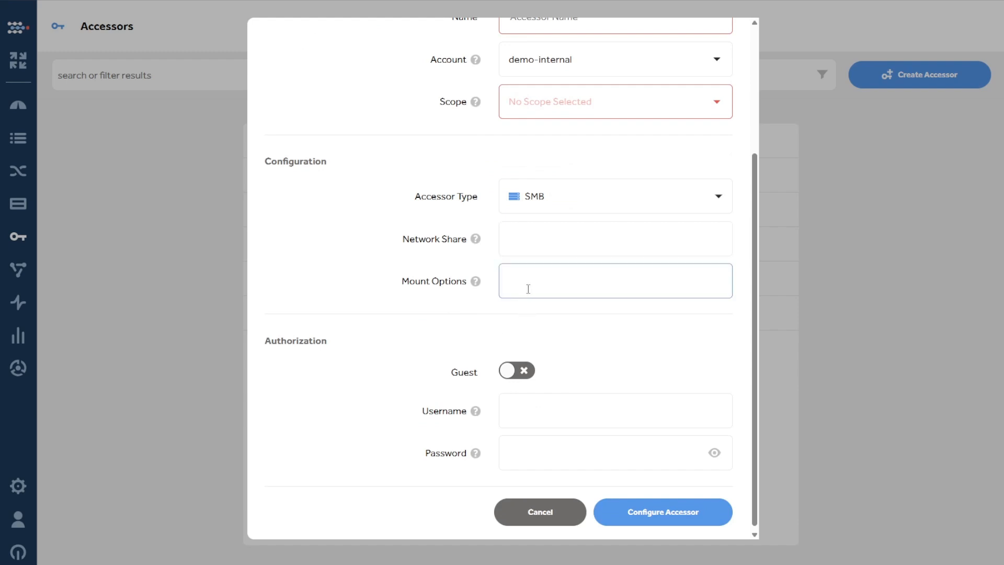
left_click(534, 414)
left_click(539, 460)
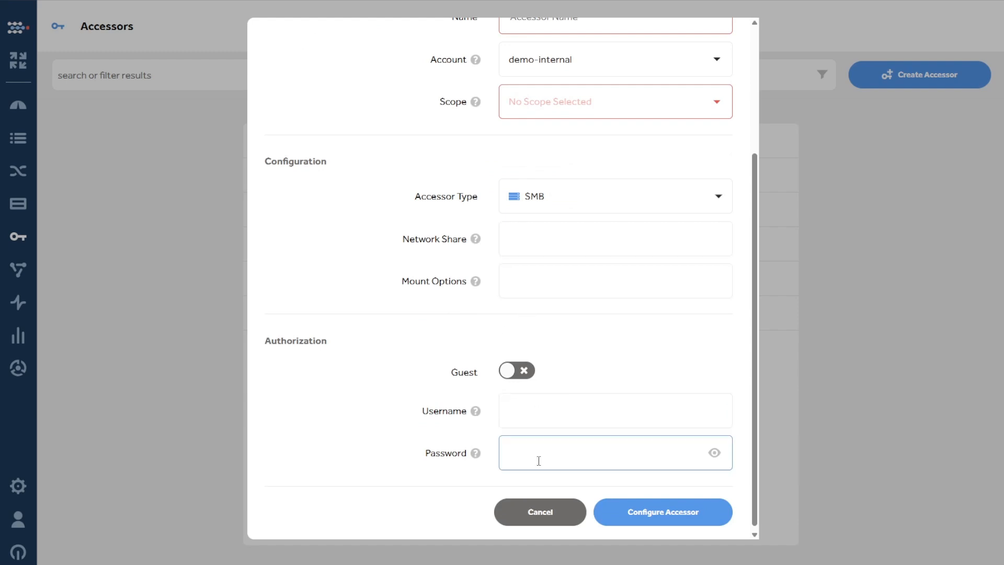
scroll(549, 459, "up", 1)
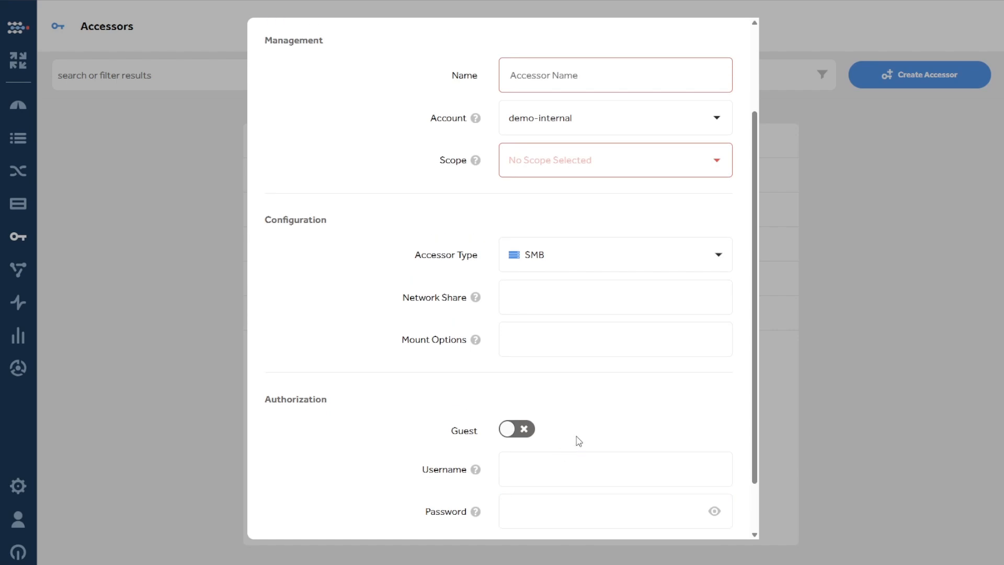
left_click(610, 336)
left_click(614, 288)
Name the accessor "New Storage SMB connector"
left_click(656, 73)
type("New St")
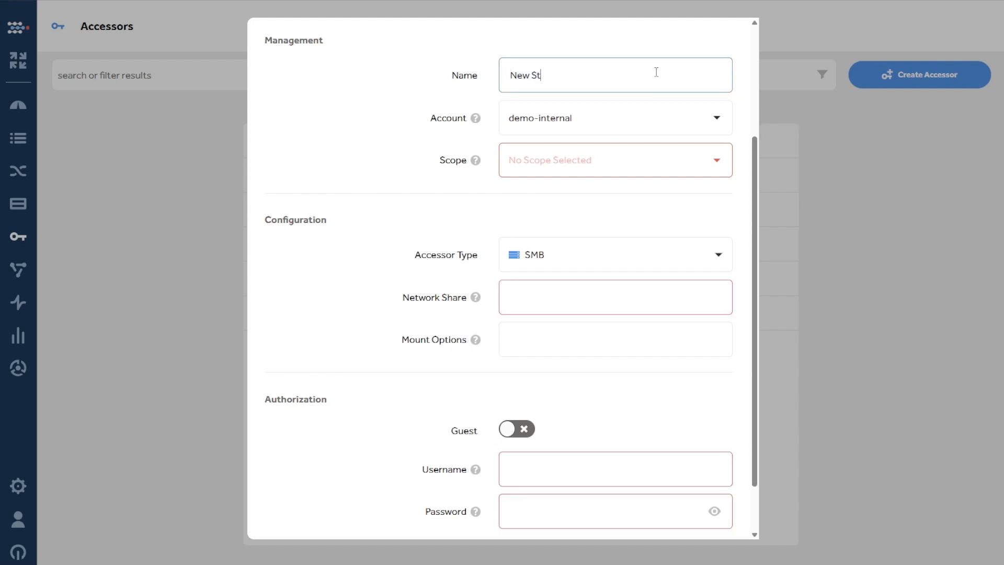
type("orage SMB conne")
key("Tab")
key("Tab")
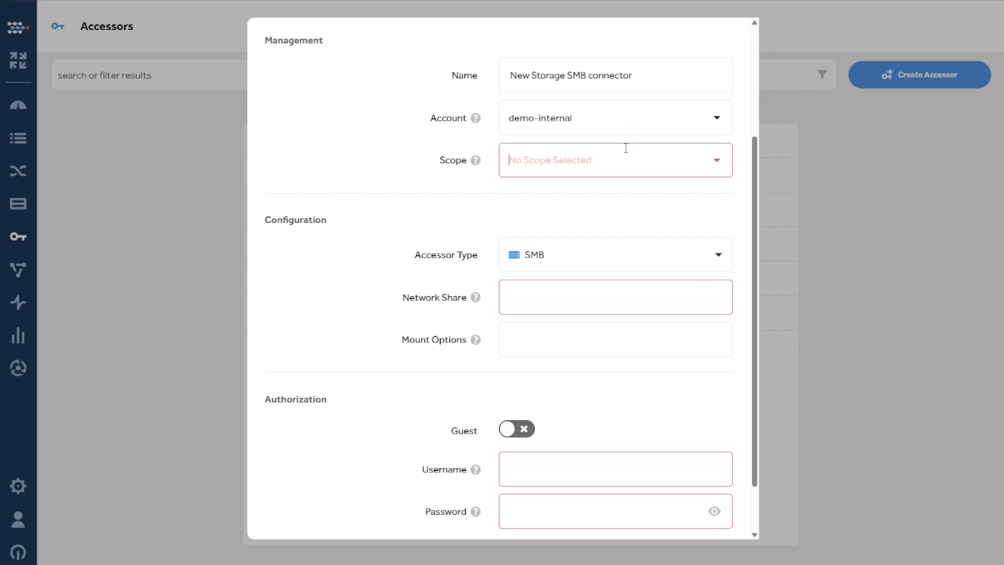
Set the scope to Default and fill in the network share \\10.3.100.31\cloudsoda-demo with its login username and password
left_click(626, 151)
left_click(603, 200)
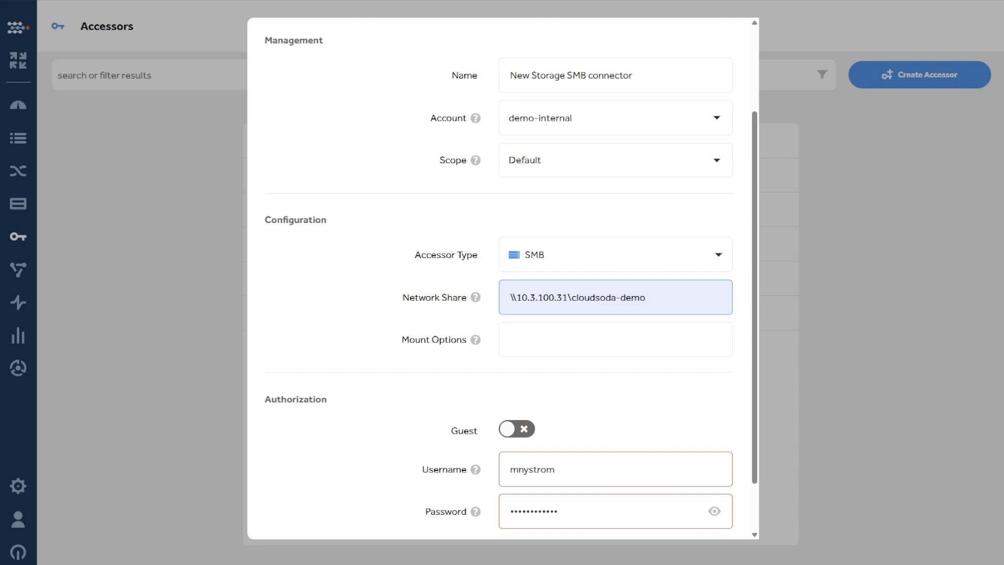
left_click_drag(510, 297, 671, 294)
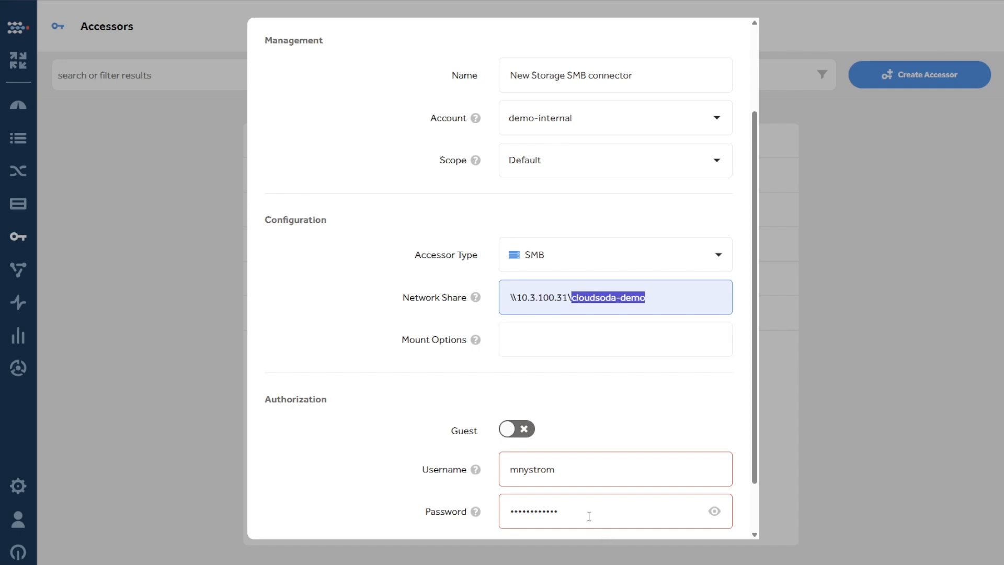
left_click_drag(567, 469, 506, 471)
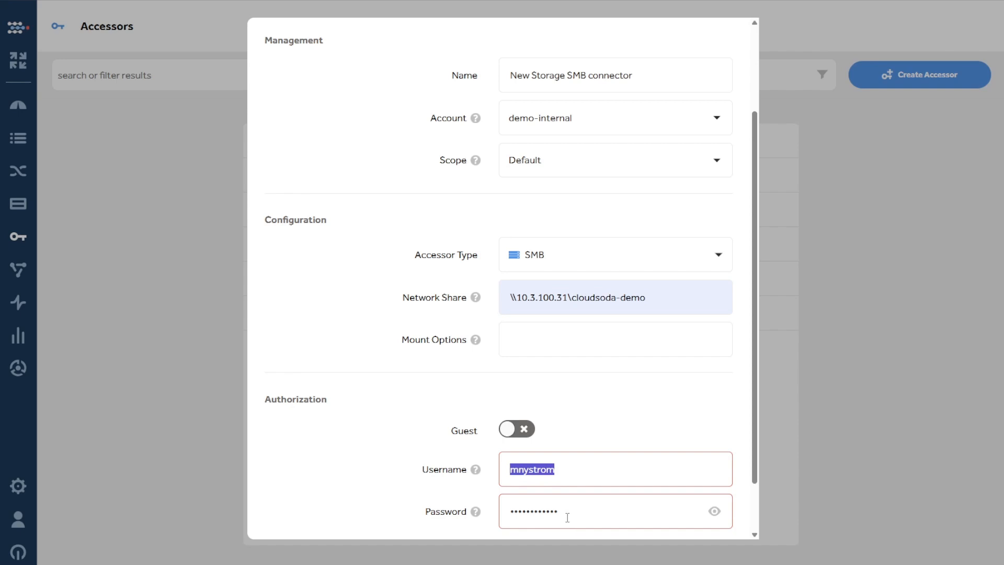
left_click_drag(567, 517, 507, 513)
Try guest authorization for the SMB accessor and switch it back off
left_click(358, 446)
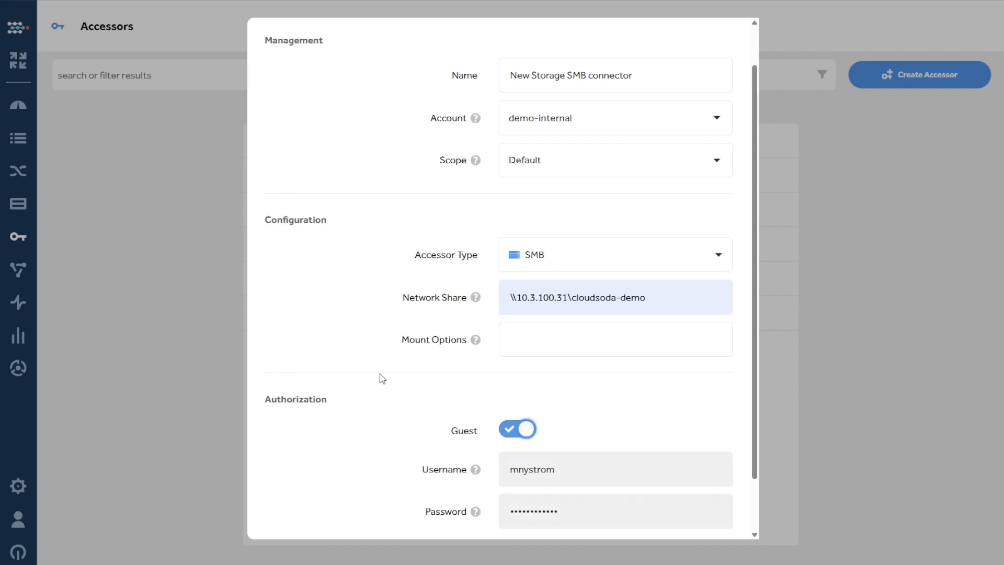
left_click(510, 428)
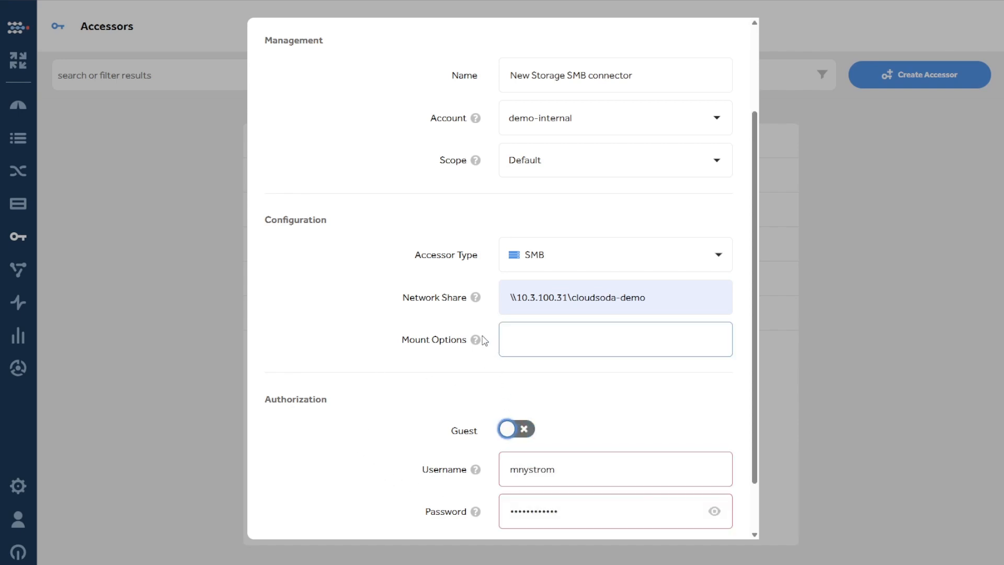
Try domain=cloudsoda as the accessor's mount option and clear the field again
mouse_move(484, 343)
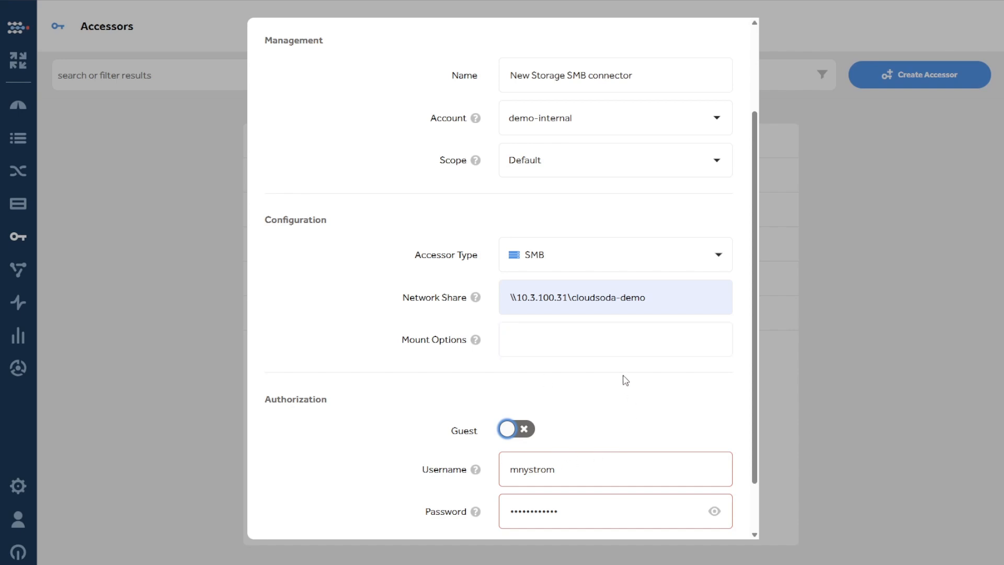
left_click(579, 339)
type("domai")
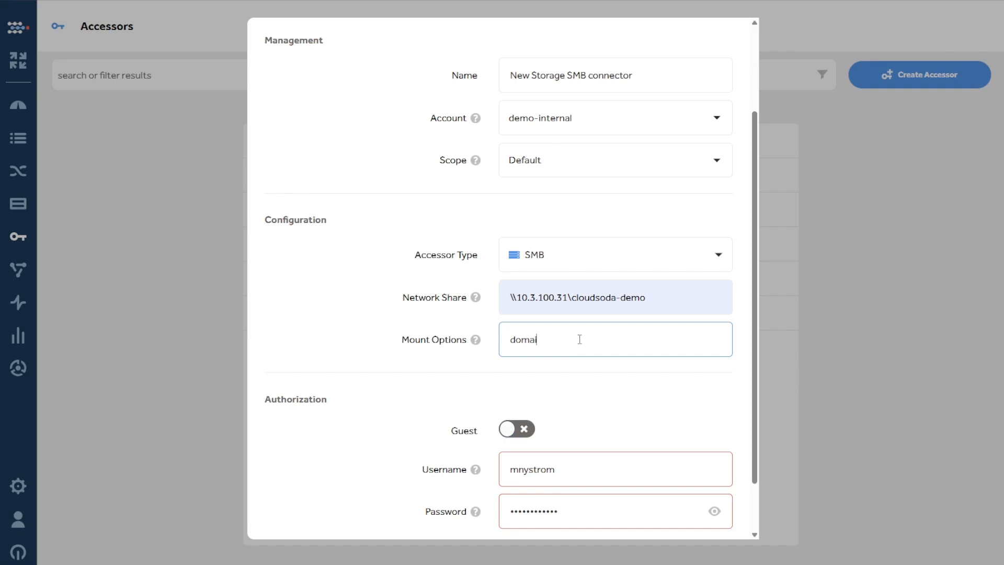
type("n=cloudsoda")
left_click_drag(596, 344, 479, 351)
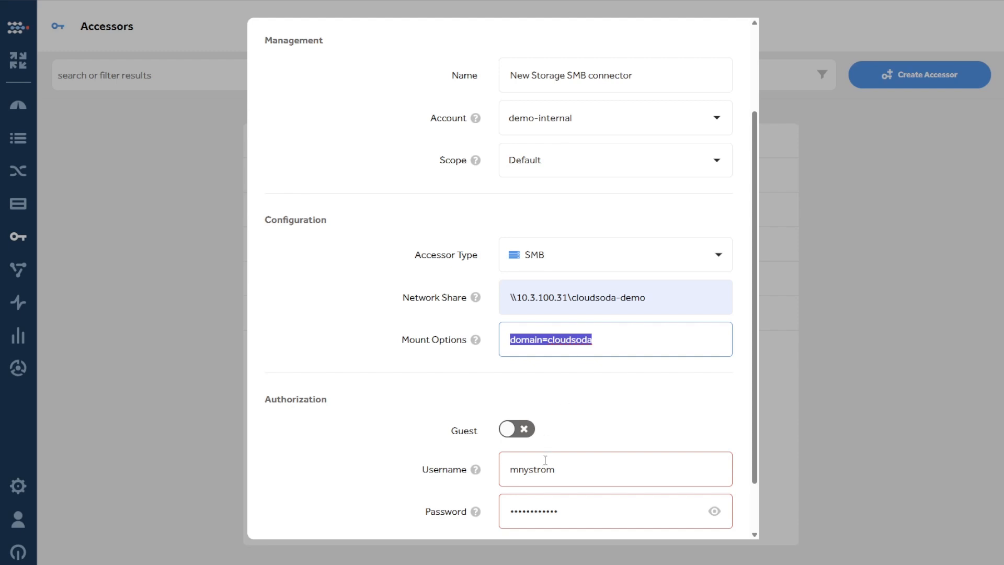
key("BackSpace")
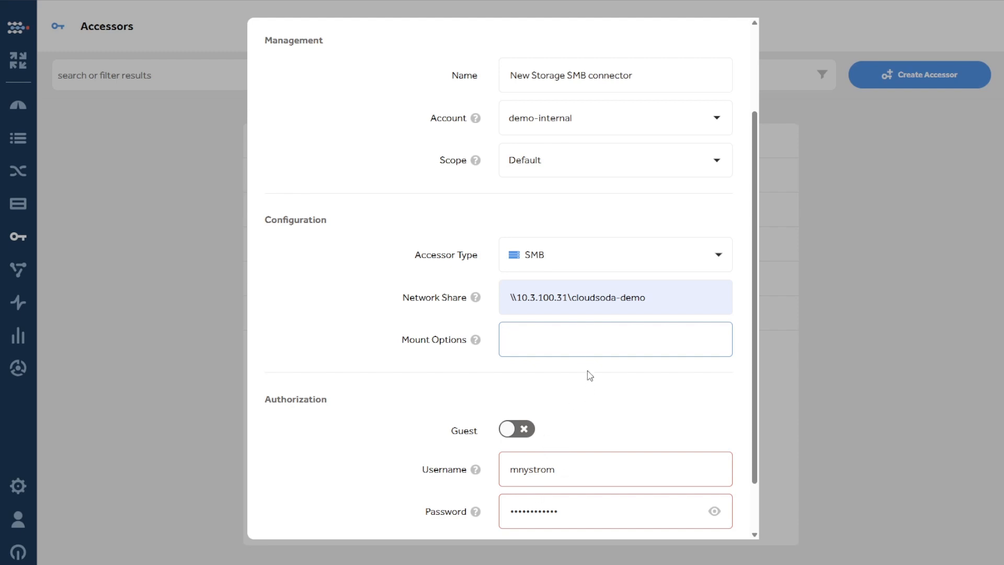
left_click(590, 378)
Create the SMB accessor with the entered configuration and check its attachments and scopes
scroll(590, 378, "down", 2)
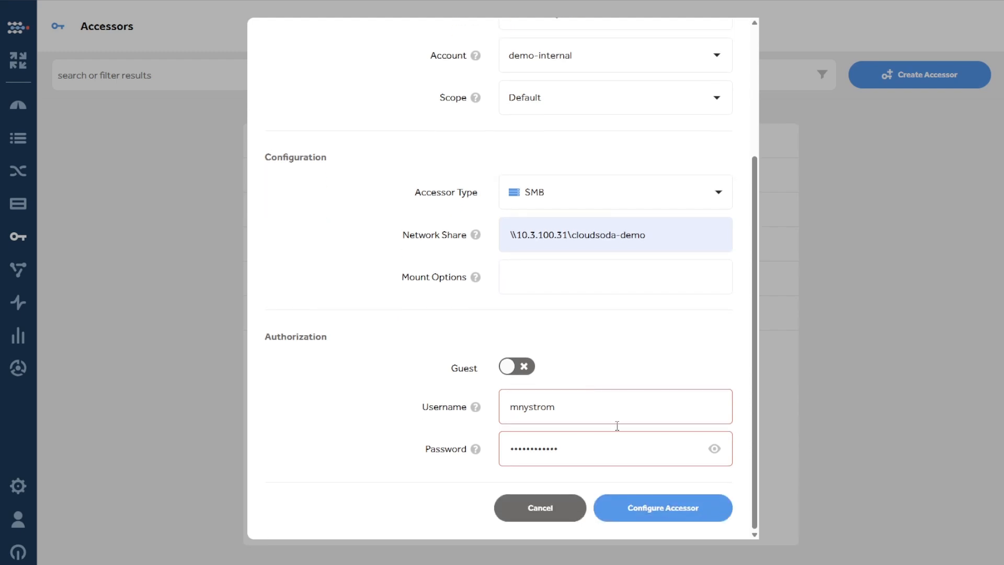
left_click(685, 511)
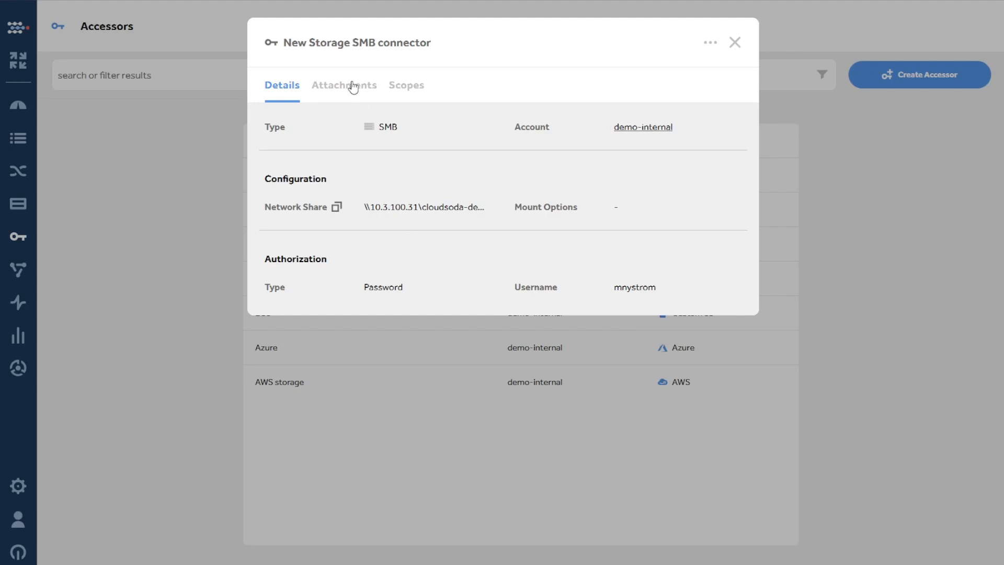
left_click(331, 89)
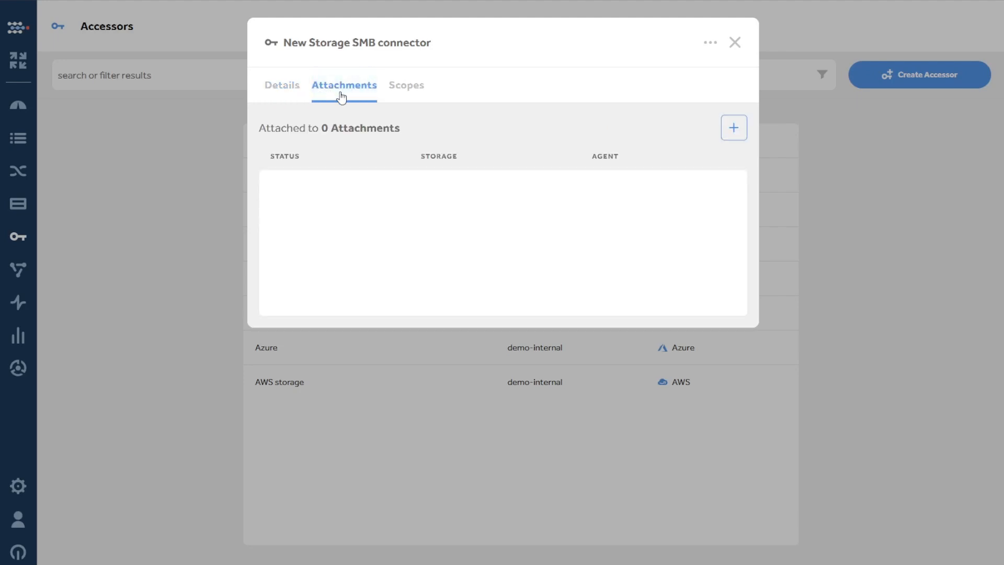
left_click(413, 93)
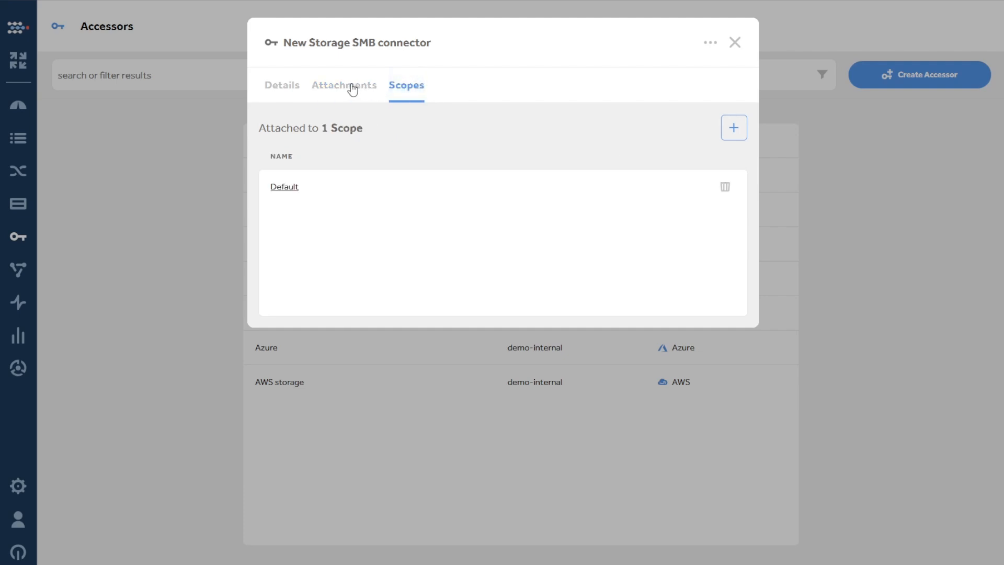
Add an attachment to the accessor linking the storage New Storage with the agent Agent Windows
left_click(351, 89)
left_click(733, 128)
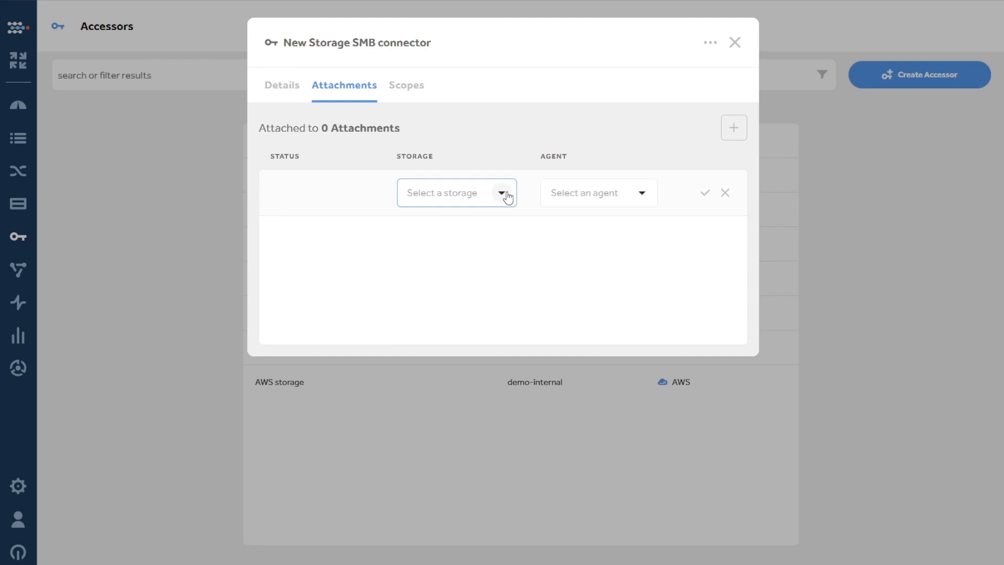
left_click(503, 194)
left_click(503, 226)
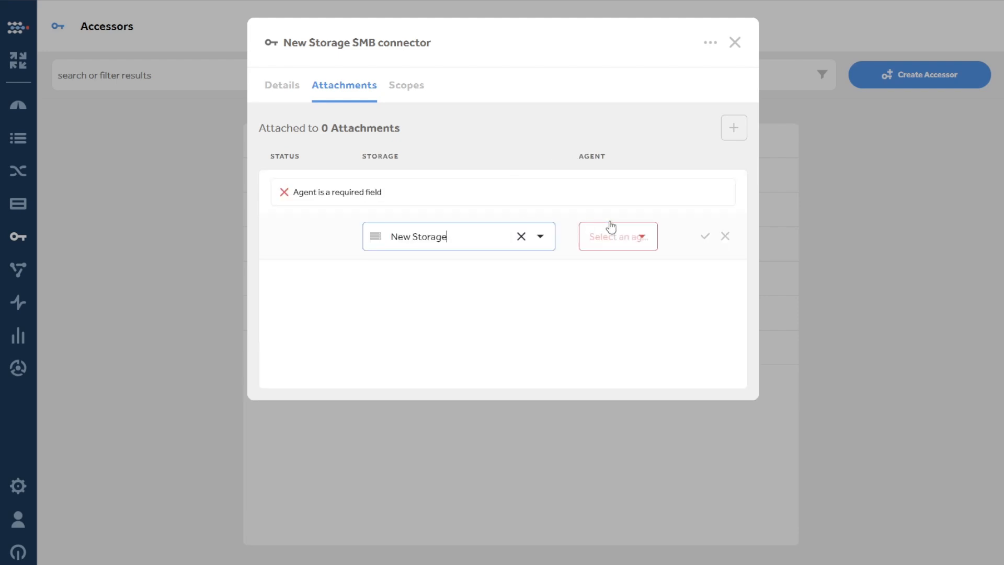
left_click(610, 234)
left_click(633, 276)
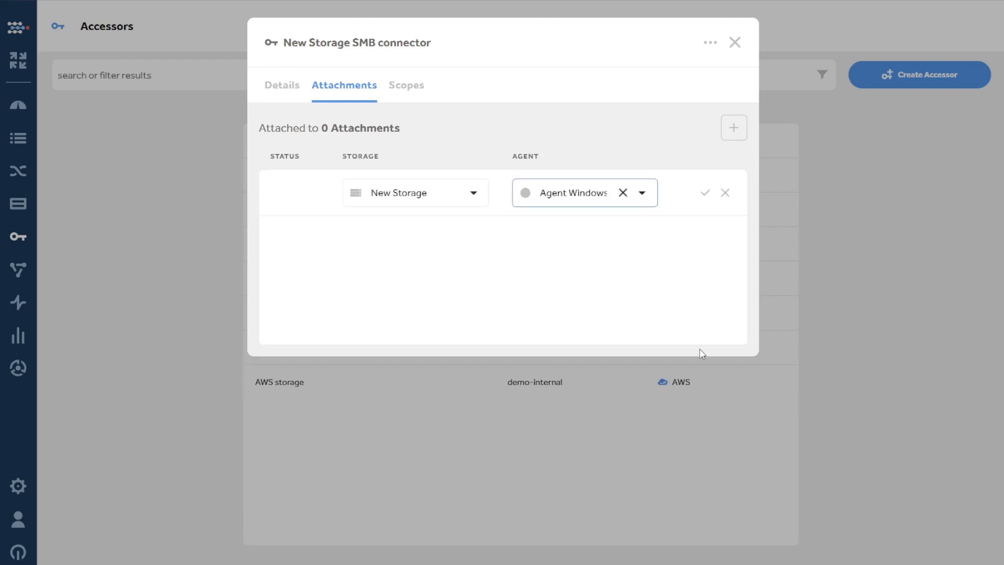
left_click(706, 194)
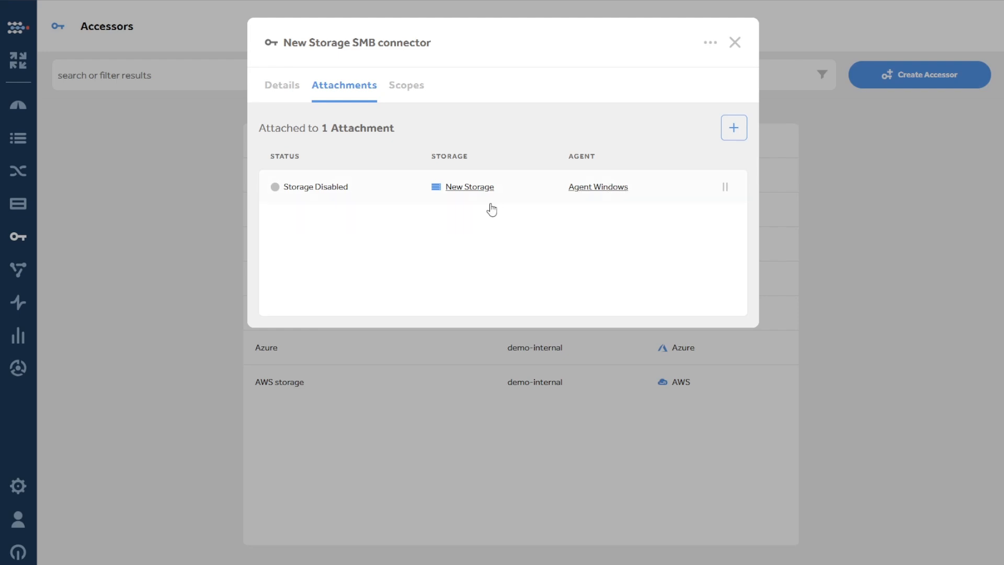
Open the attached agent Agent Windows and enable it
left_click(601, 188)
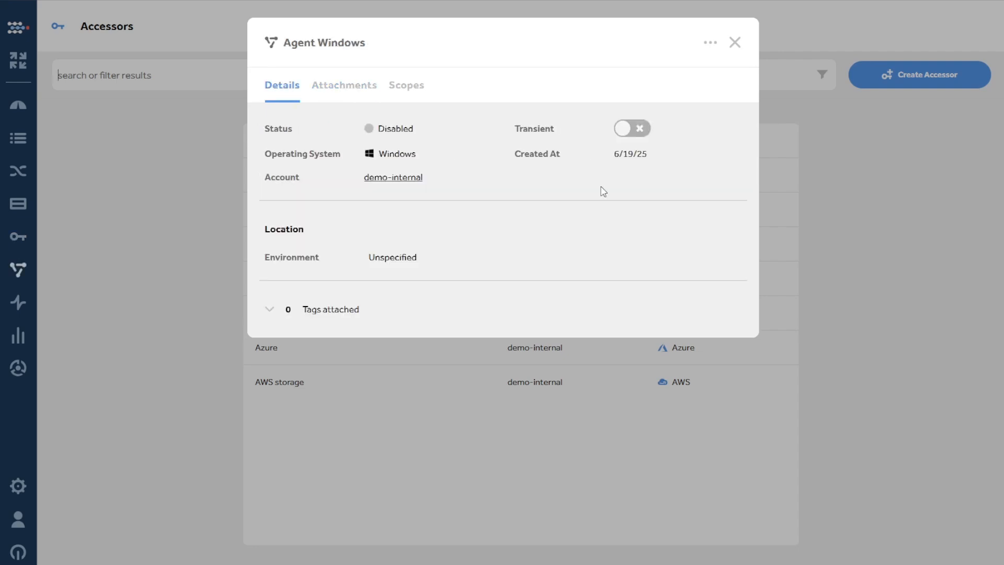
left_click(712, 42)
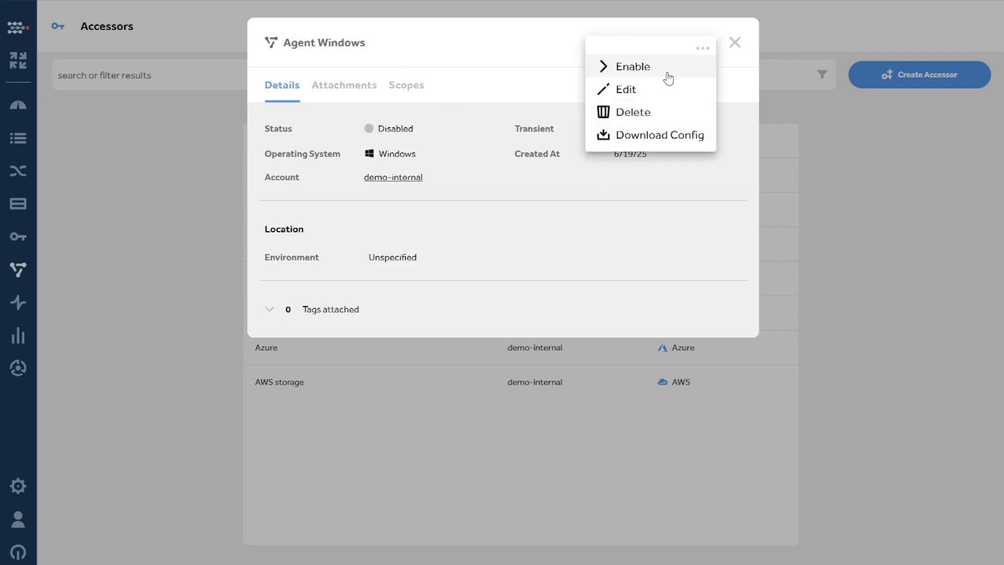
left_click(664, 72)
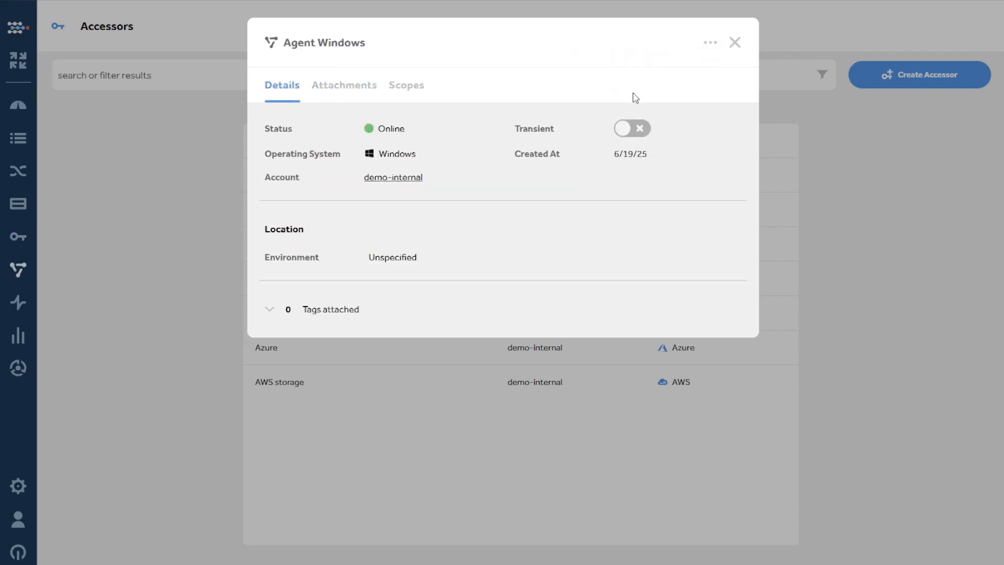
Enable New Storage from the agent's attachments and open the storage's files
left_click(352, 88)
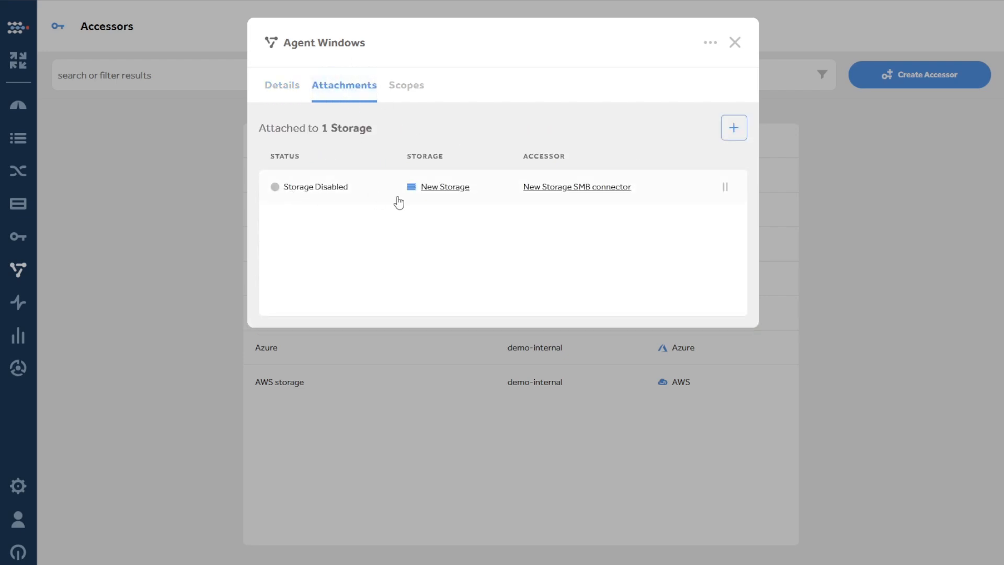
left_click(447, 194)
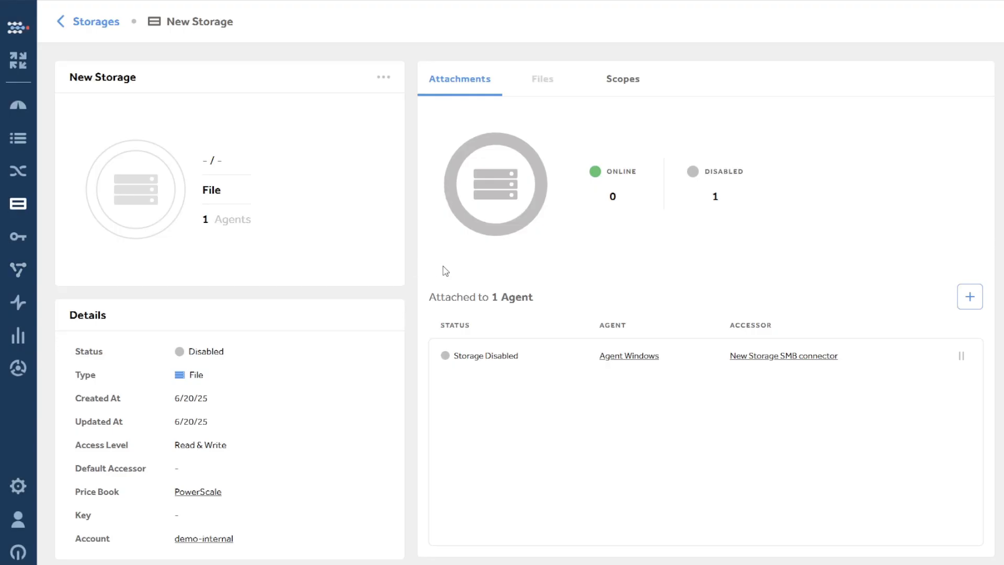
left_click(380, 78)
left_click(370, 104)
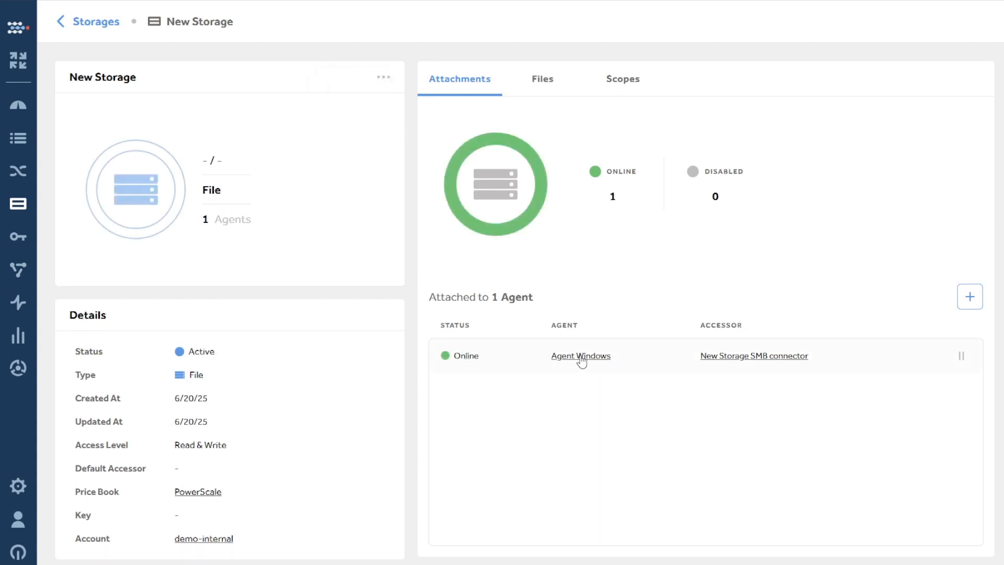
left_click(542, 79)
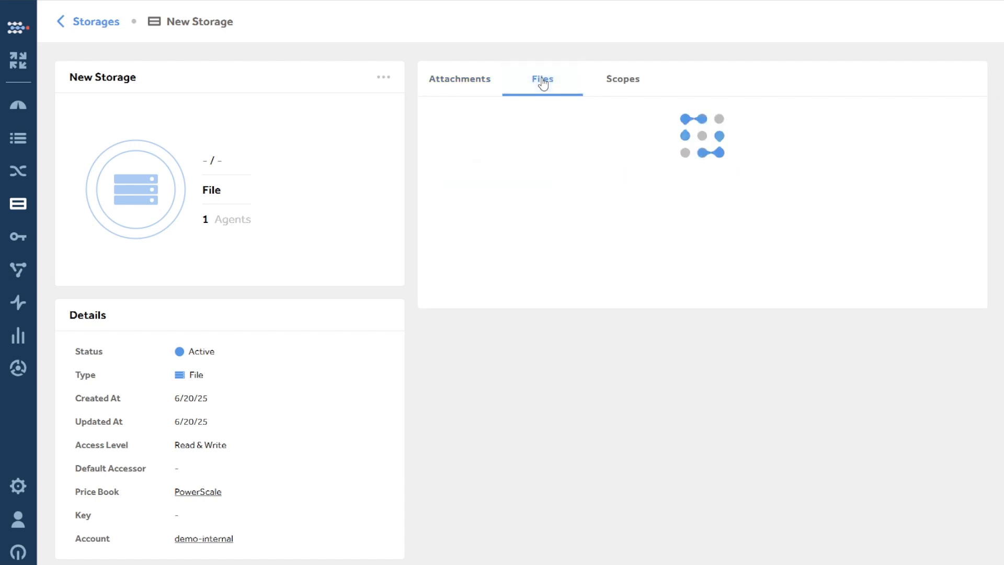